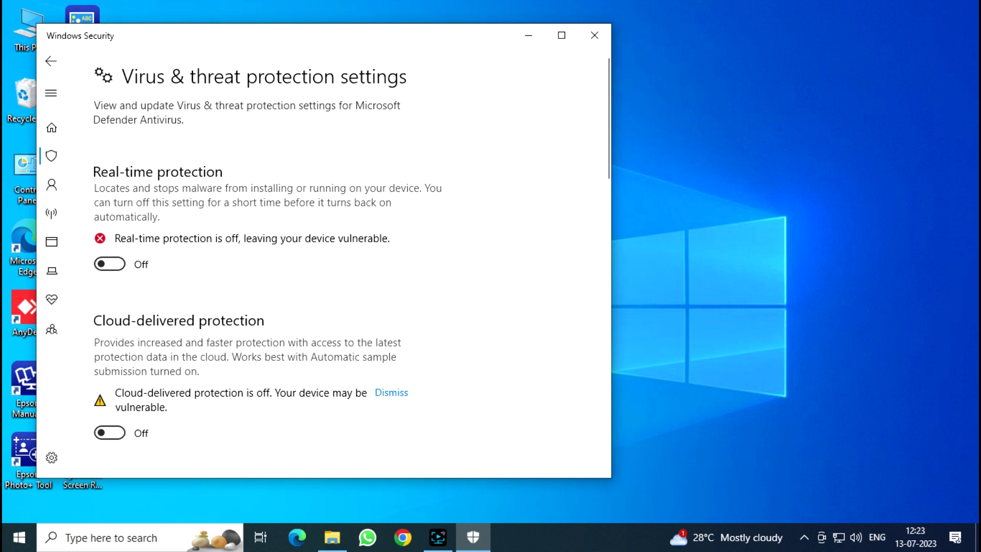
Close the Windows Security window and open the advanced sharing settings from the Network and Sharing Center
{"action": "left_click", "coordinate": [595, 35]}
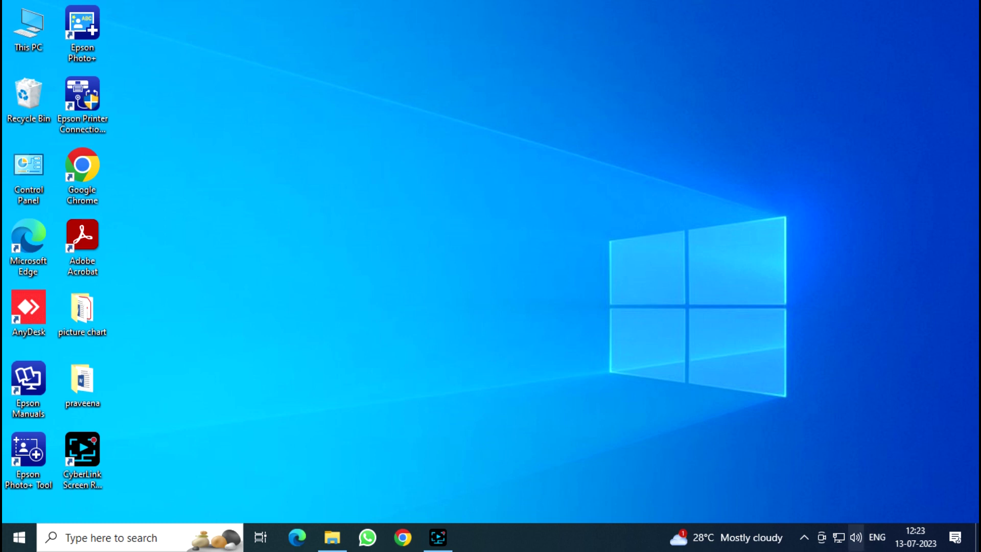
{"action": "right_click", "coordinate": [839, 537]}
{"action": "left_click", "coordinate": [858, 520]}
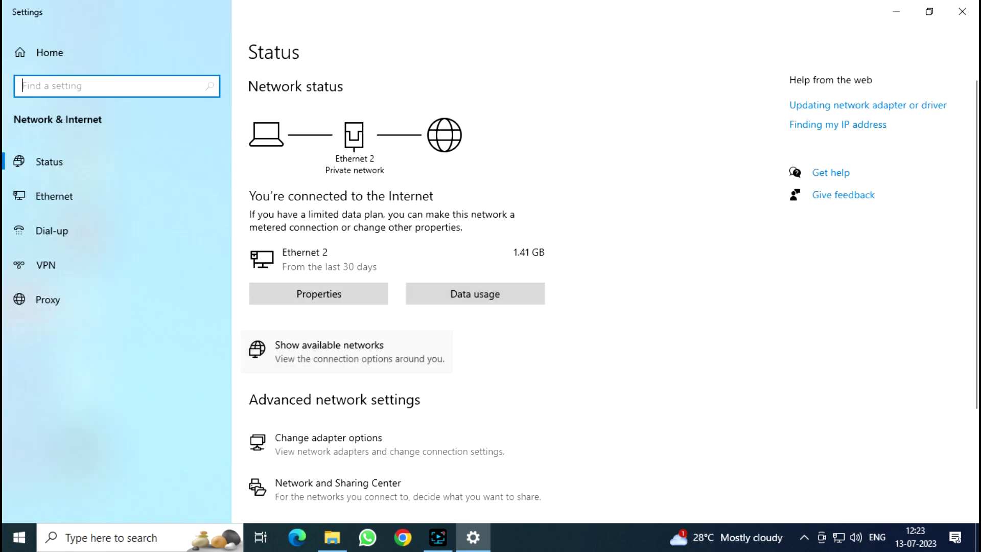
{"action": "scroll", "coordinate": [348, 332], "scroll_direction": "down", "scroll_amount": 3}
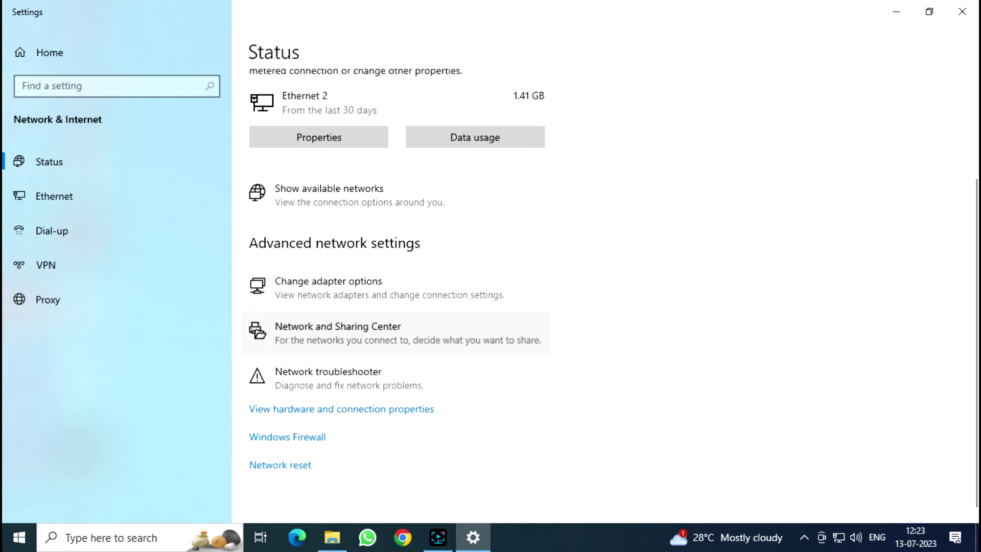
{"action": "left_click", "coordinate": [337, 333]}
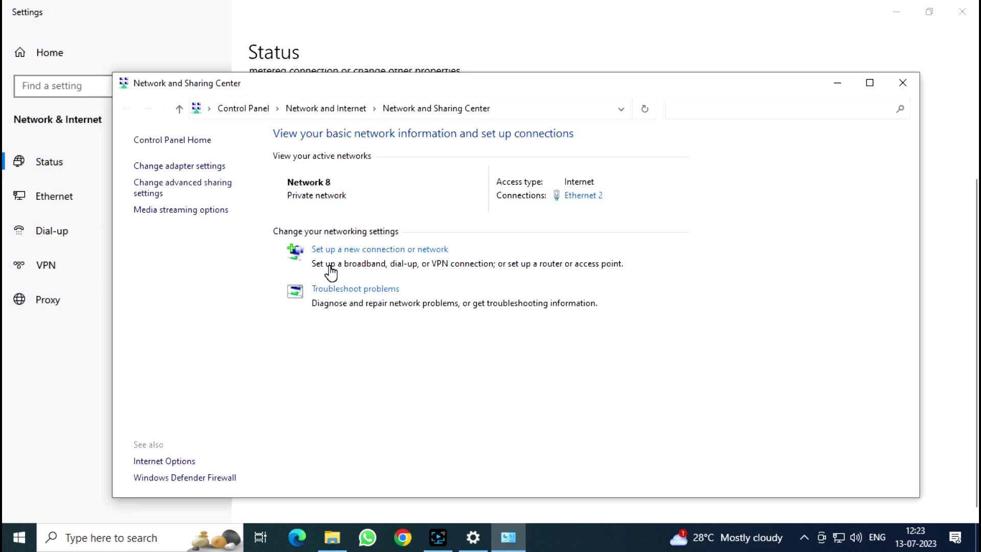
{"action": "left_click", "coordinate": [178, 193]}
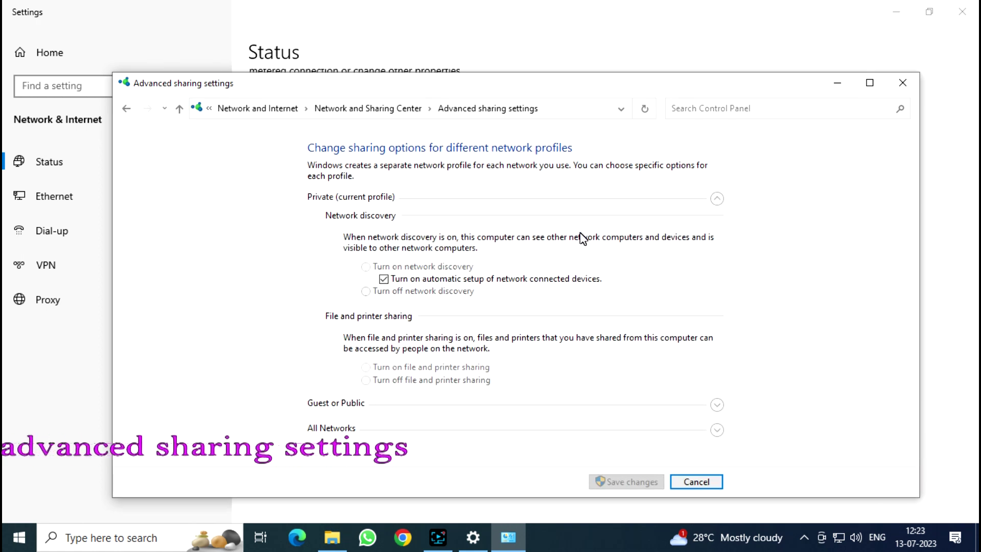
Turn on file and printer sharing for the Private profile, and both network discovery and file and printer sharing for Guest or Public
{"action": "left_click", "coordinate": [402, 367]}
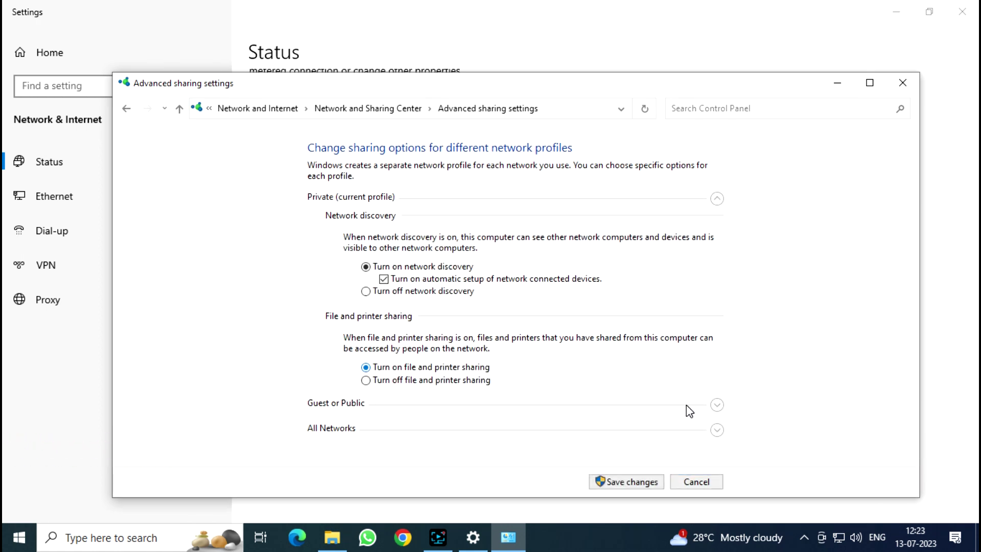
{"action": "left_click", "coordinate": [717, 405]}
{"action": "left_click", "coordinate": [433, 293]}
{"action": "left_click", "coordinate": [405, 381]}
For All Networks, turn on Public folder sharing for anyone with network access and turn off password protected sharing
{"action": "left_click", "coordinate": [719, 417]}
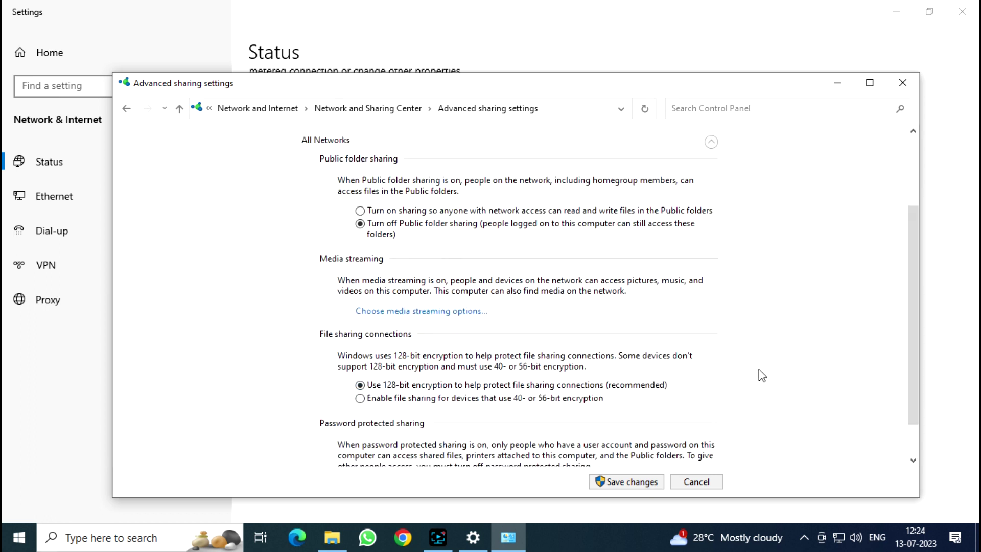
{"action": "left_click", "coordinate": [516, 211]}
{"action": "scroll", "coordinate": [904, 314], "scroll_direction": "down", "scroll_amount": 2}
{"action": "left_click", "coordinate": [435, 453]}
Check the Guest or Public and Private profile options, and save the advanced sharing changes
{"action": "left_click_drag", "start_coordinate": [914, 321], "coordinate": [879, 202]}
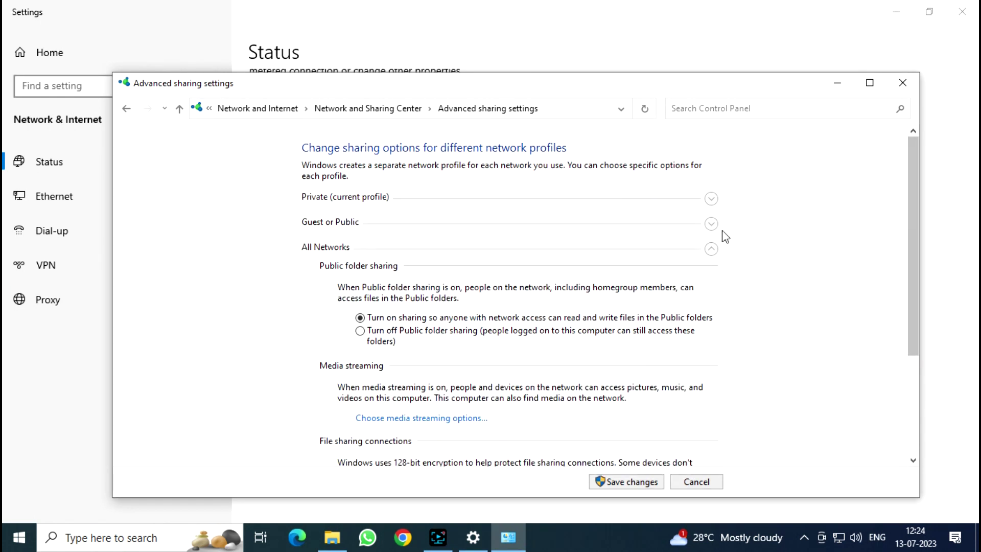
{"action": "left_click", "coordinate": [711, 223]}
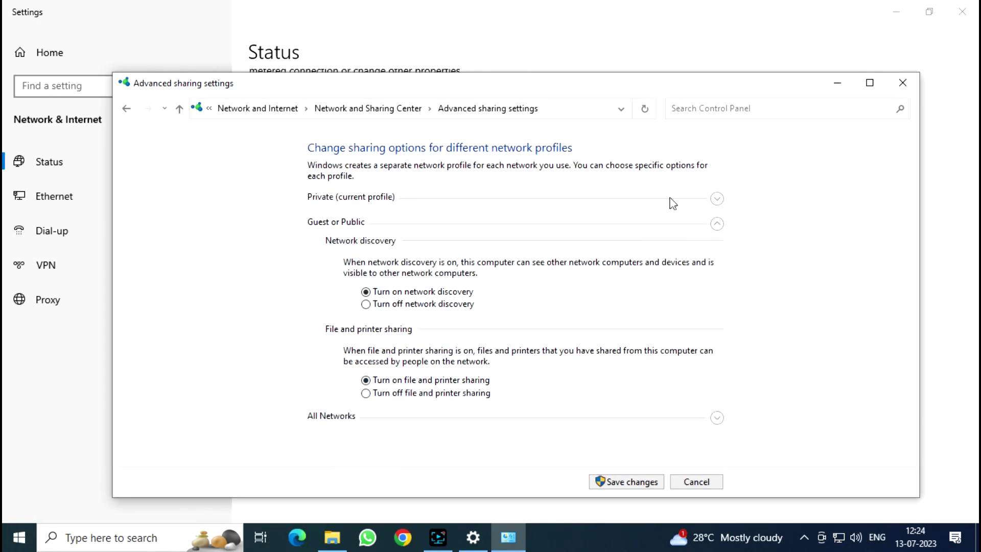
{"action": "left_click", "coordinate": [717, 198]}
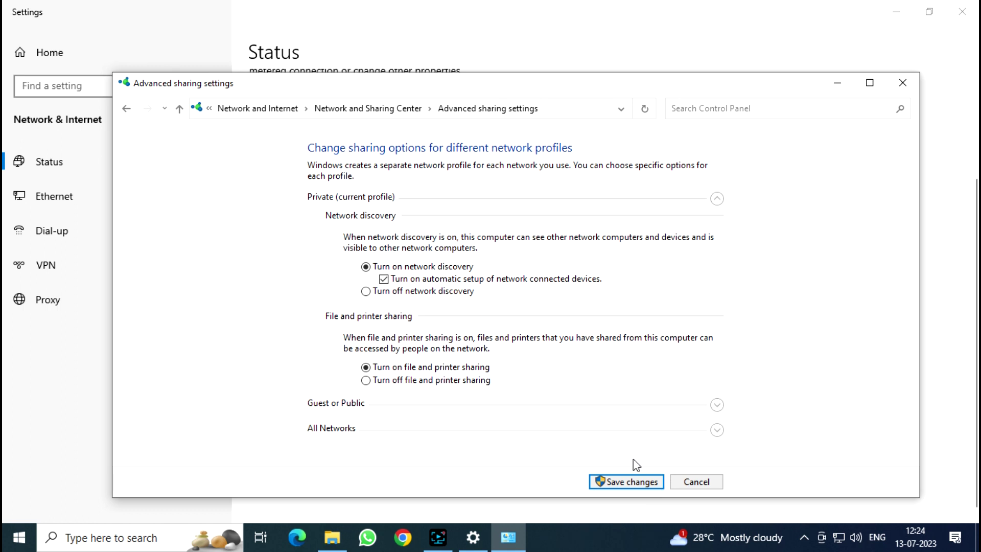
{"action": "left_click", "coordinate": [631, 484]}
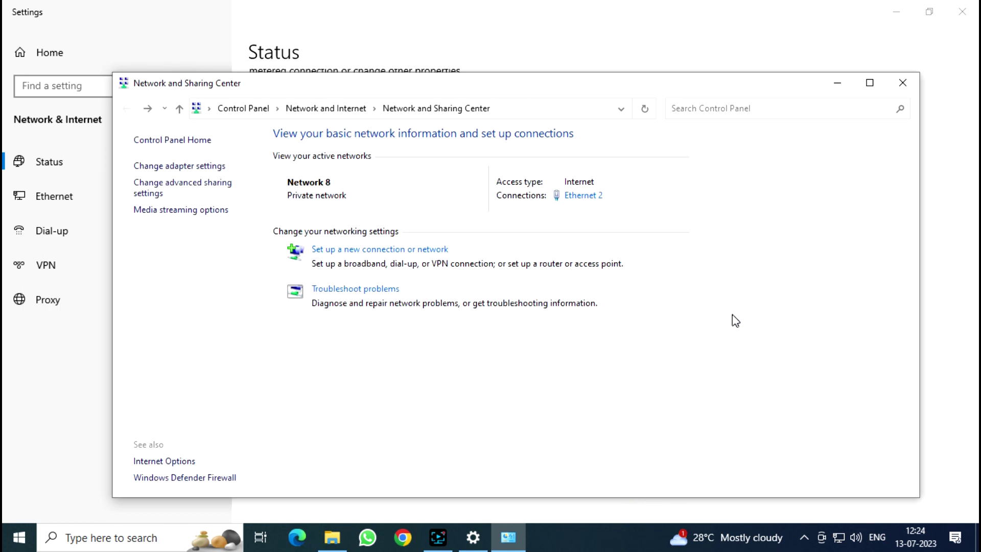
Close the Network and Sharing Center and Settings windows, and refresh the desktop
{"action": "left_click", "coordinate": [903, 85]}
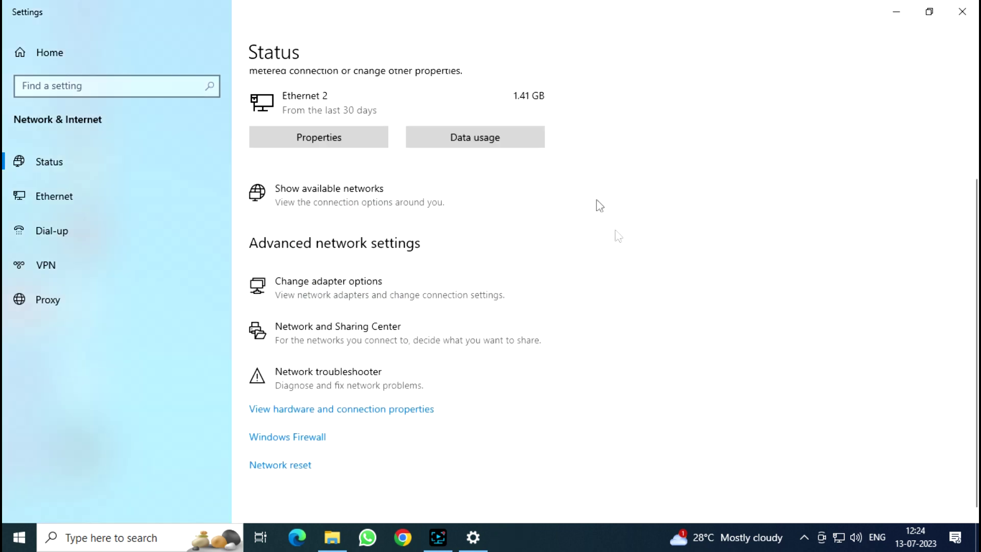
{"action": "left_click", "coordinate": [963, 12]}
{"action": "right_click", "coordinate": [388, 125]}
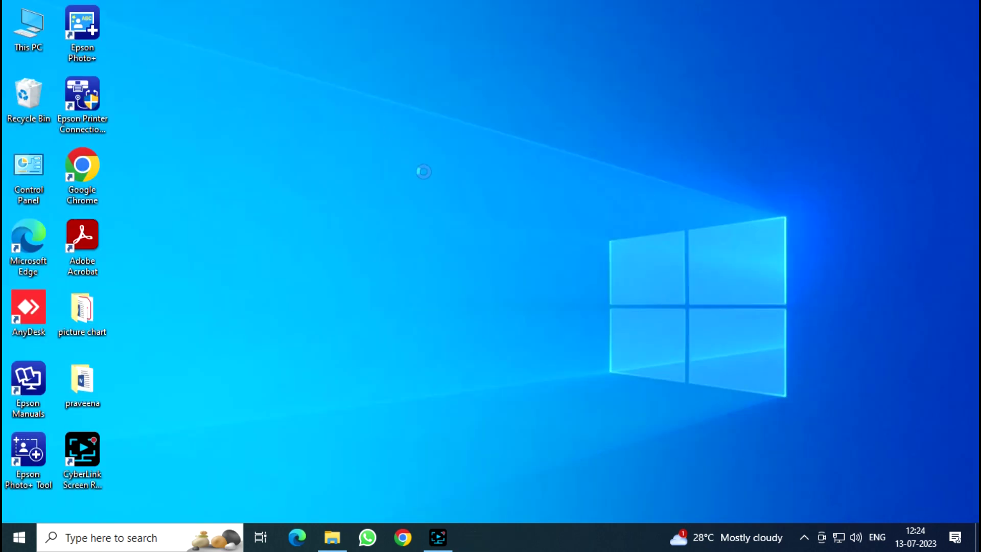
{"action": "left_click", "coordinate": [422, 171]}
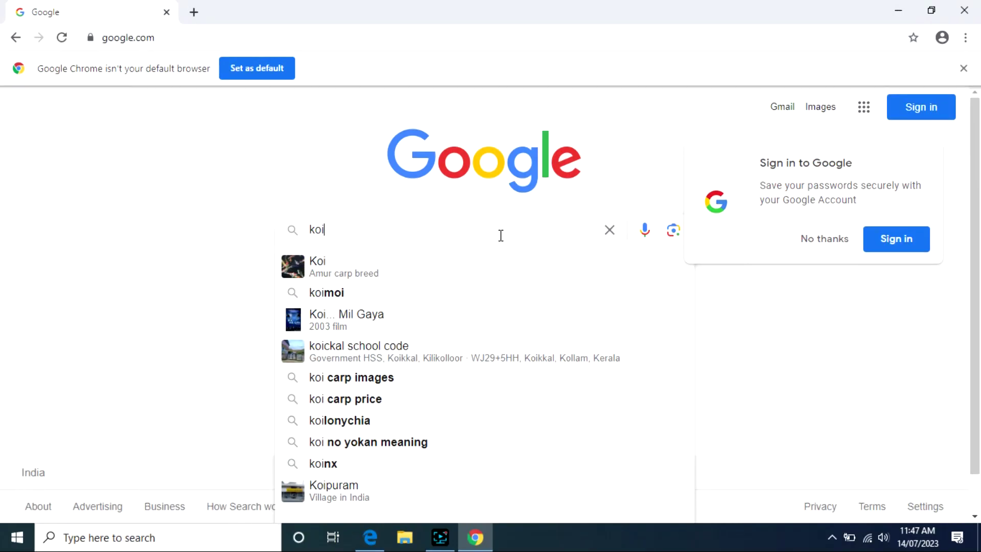
Search Google for "konica minolta bizhub 205i driver" and open Konica Minolta's Drivers & Downloads page
{"action": "key", "text": "BackSpace"}
{"action": "type", "text": "n"}
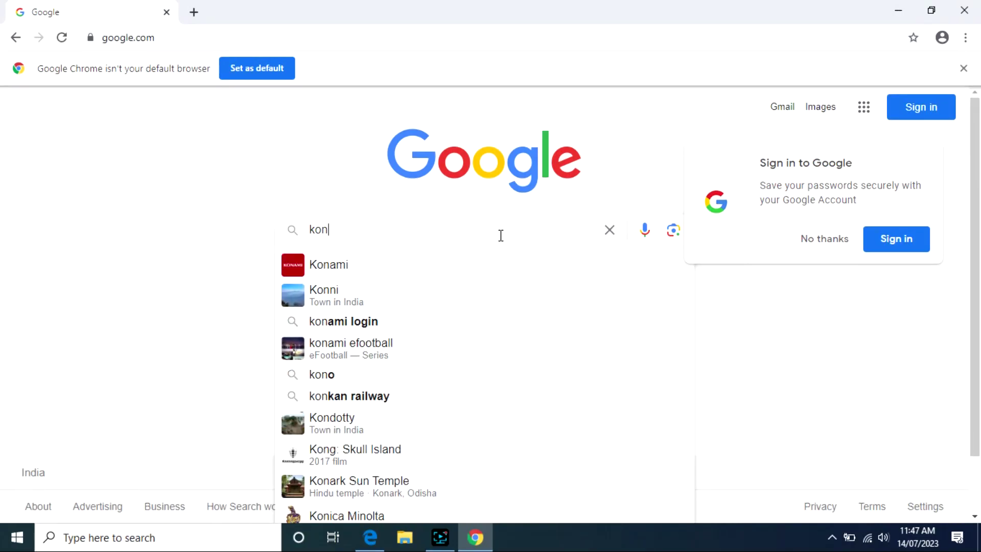
{"action": "type", "text": "ica"}
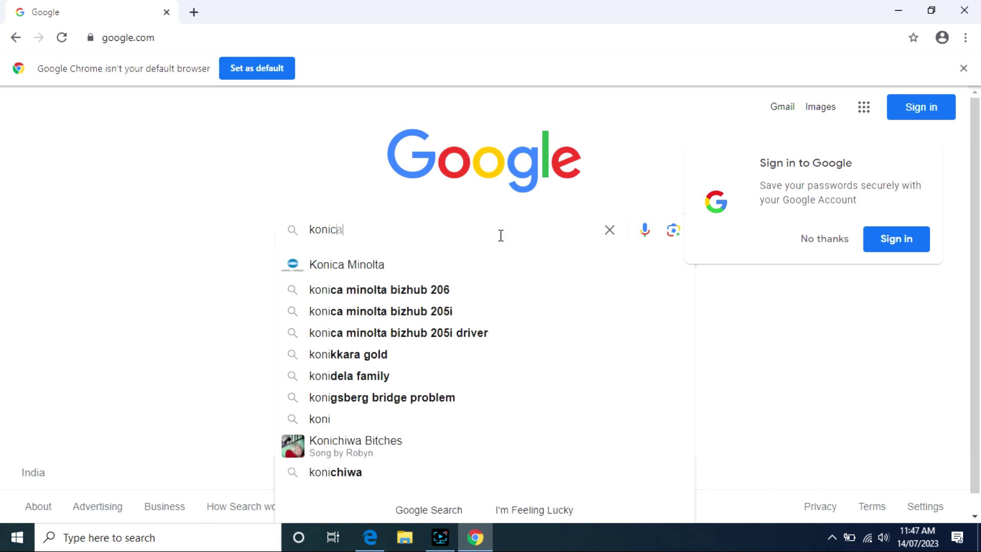
{"action": "type", "text": " minolta"}
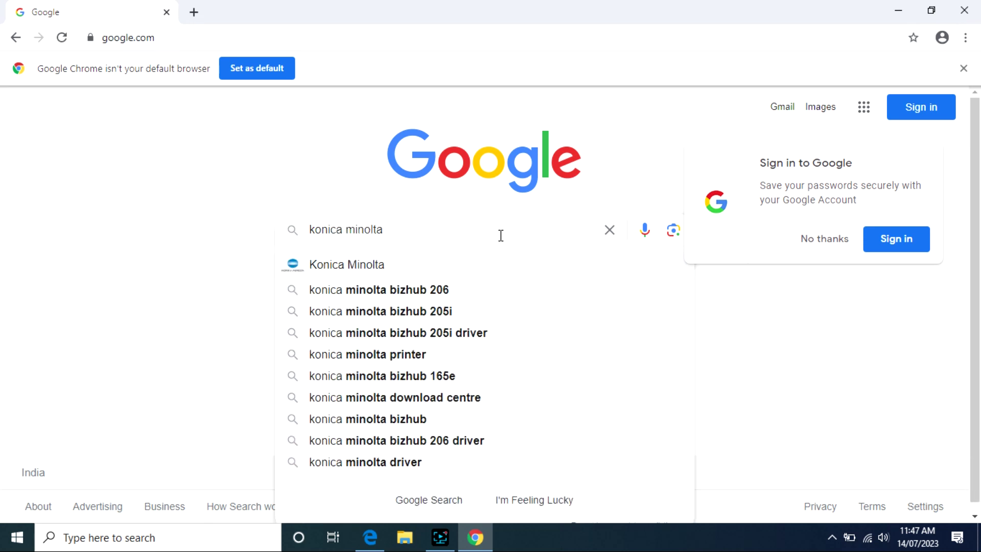
{"action": "type", "text": " bizhub 205i driver"}
{"action": "key", "text": "Return"}
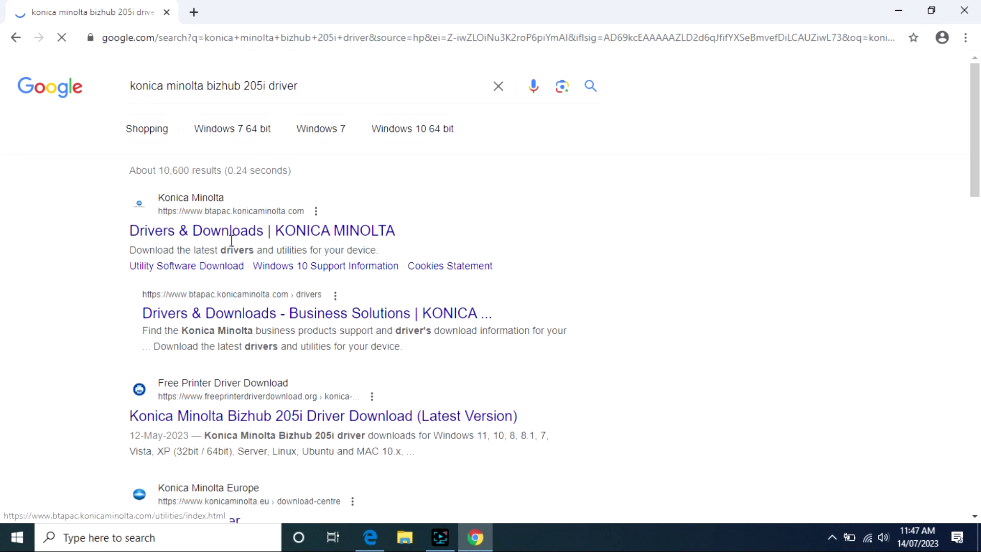
{"action": "left_click", "coordinate": [233, 236]}
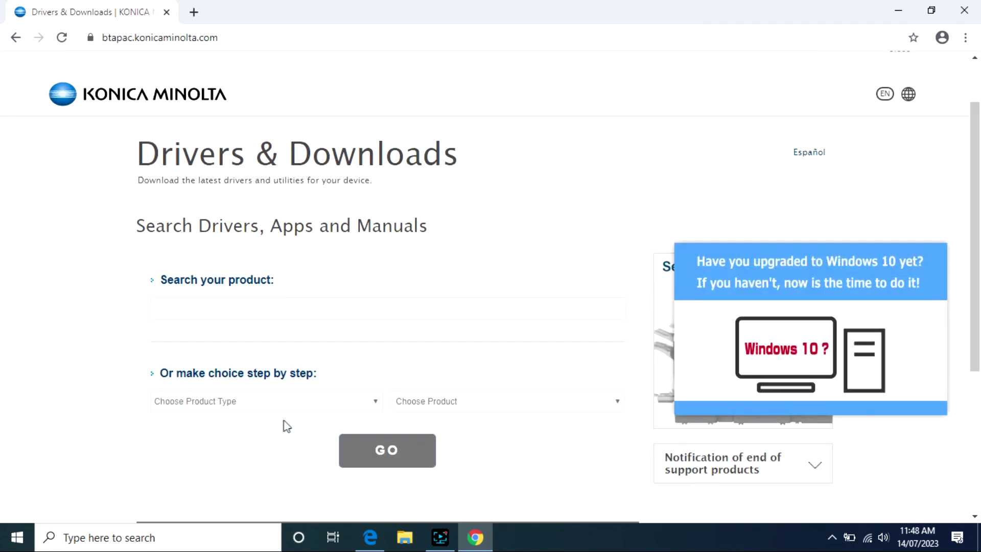
Look up drivers for the product type Office B/W A3 and the product bizhub 205i
{"action": "left_click", "coordinate": [283, 409]}
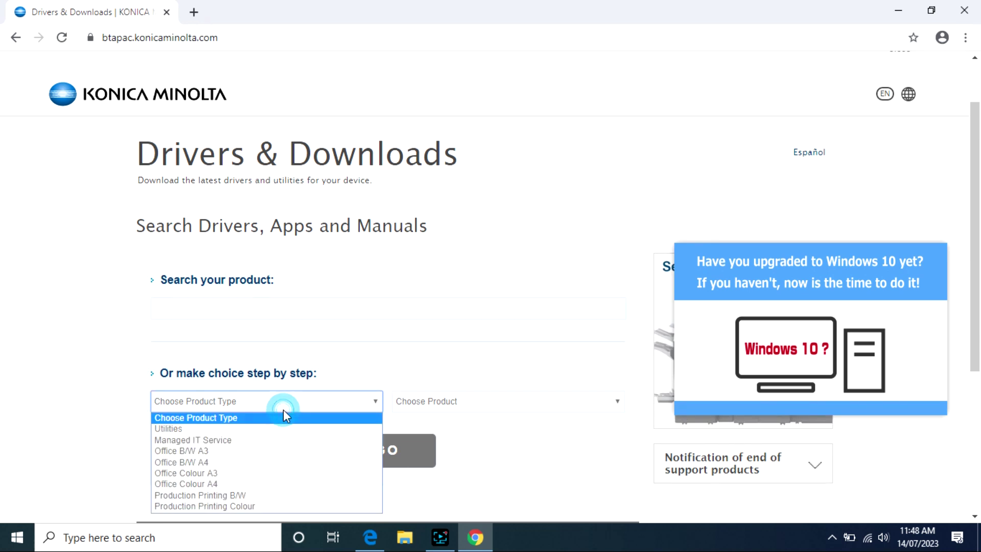
{"action": "left_click", "coordinate": [274, 450]}
{"action": "left_click", "coordinate": [475, 398]}
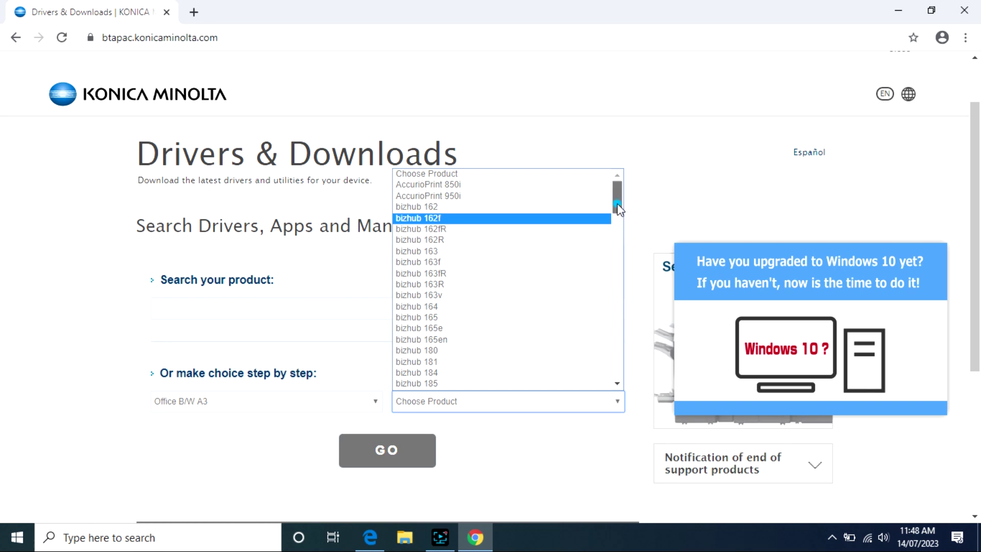
{"action": "left_click_drag", "start_coordinate": [619, 210], "coordinate": [620, 221]}
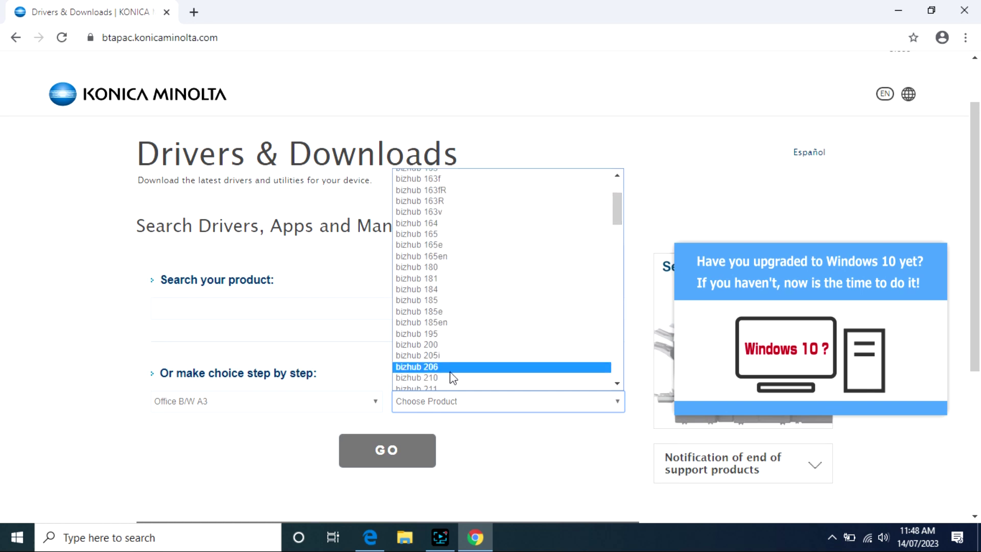
{"action": "left_click", "coordinate": [451, 361]}
{"action": "left_click", "coordinate": [391, 456]}
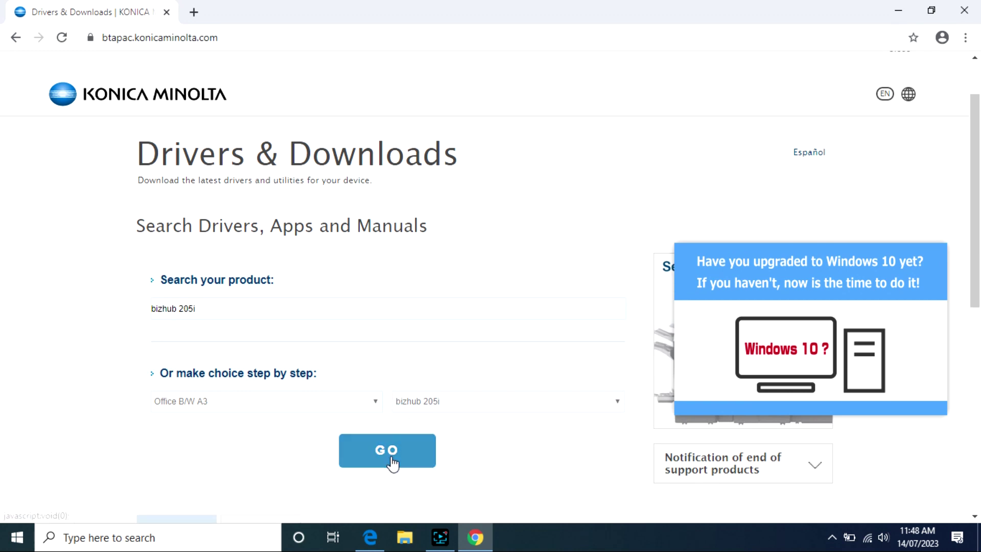
Expand the Printer Driver list for Windows 10 (64bit), check the GDI driver's description and open its download dialog
{"action": "left_click_drag", "start_coordinate": [971, 157], "coordinate": [974, 278]}
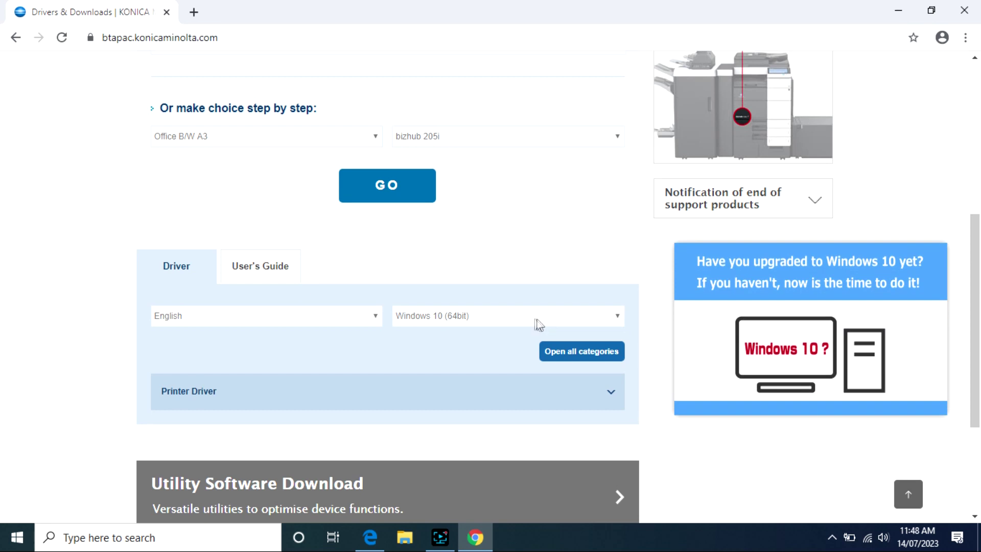
{"action": "left_click", "coordinate": [610, 393]}
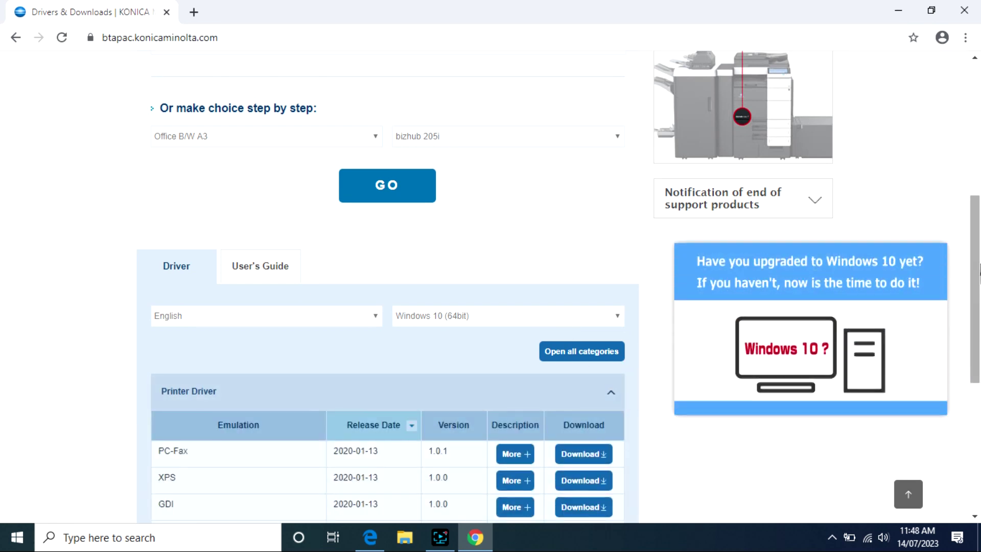
{"action": "left_click_drag", "start_coordinate": [973, 261], "coordinate": [979, 312]}
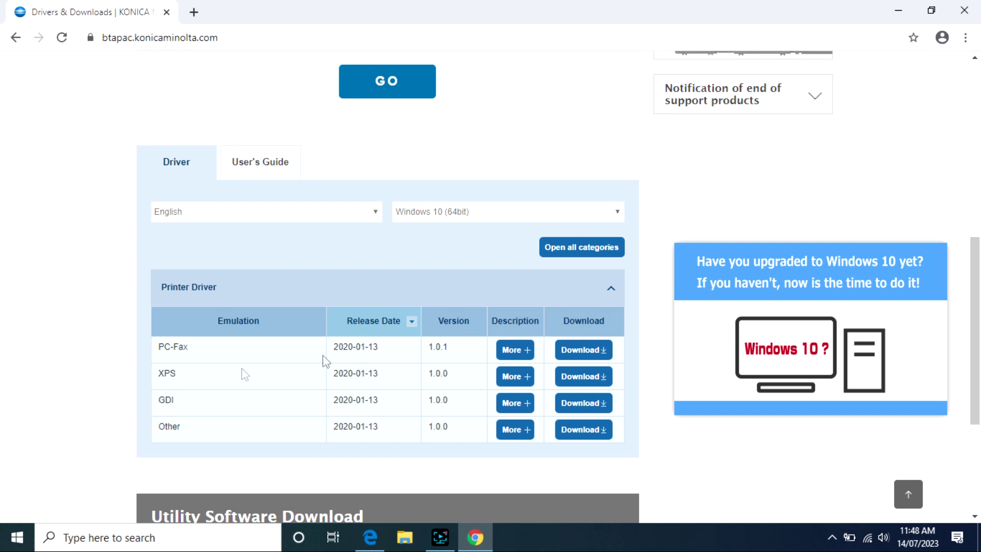
{"action": "left_click", "coordinate": [530, 406]}
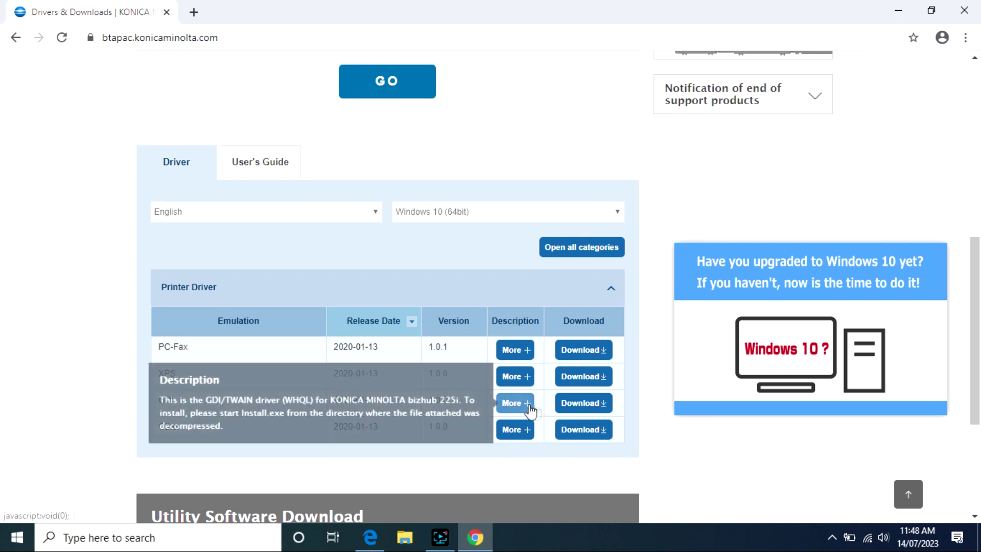
{"action": "left_click", "coordinate": [577, 405]}
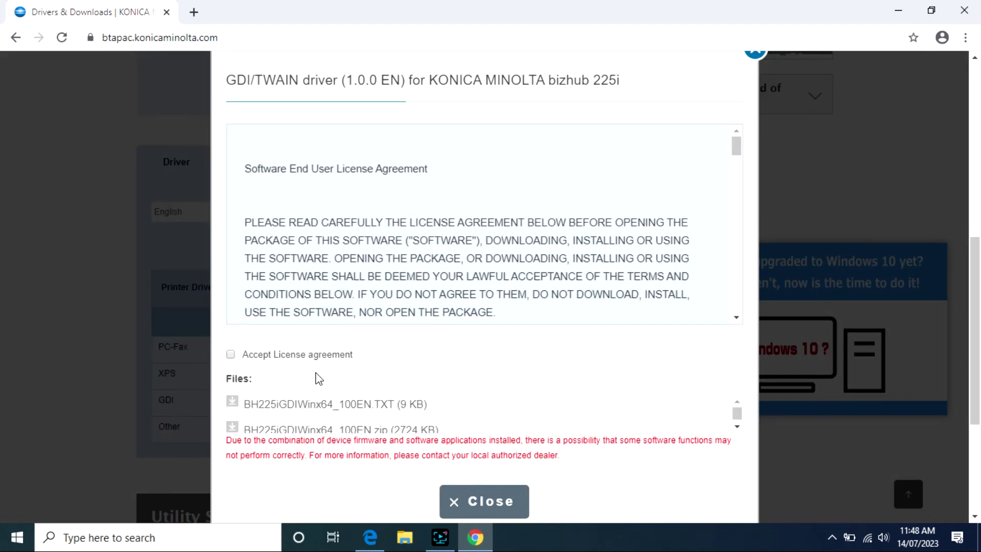
Accept the license agreement and download BH225iGDIWinx64_100EN.zip
{"action": "left_click", "coordinate": [230, 354]}
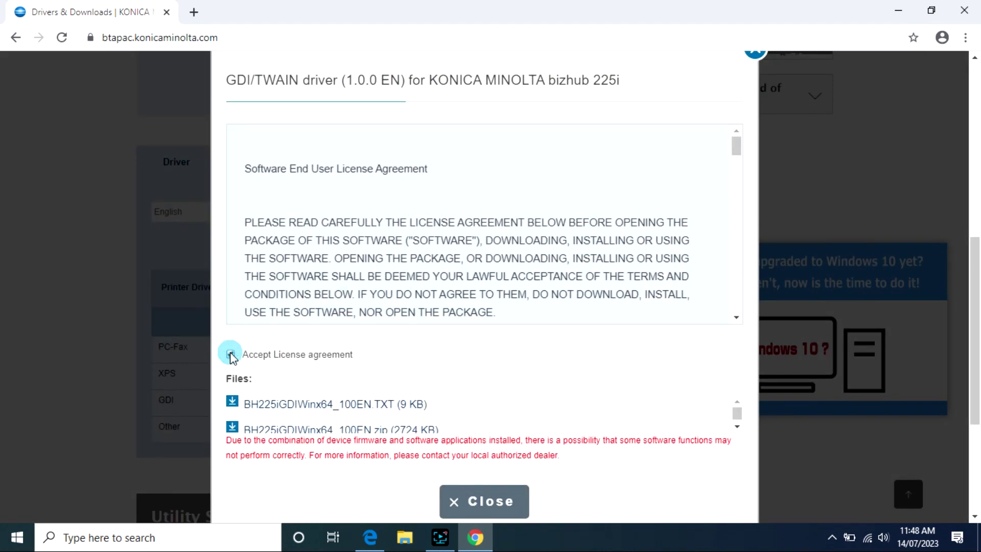
{"action": "left_click", "coordinate": [737, 426]}
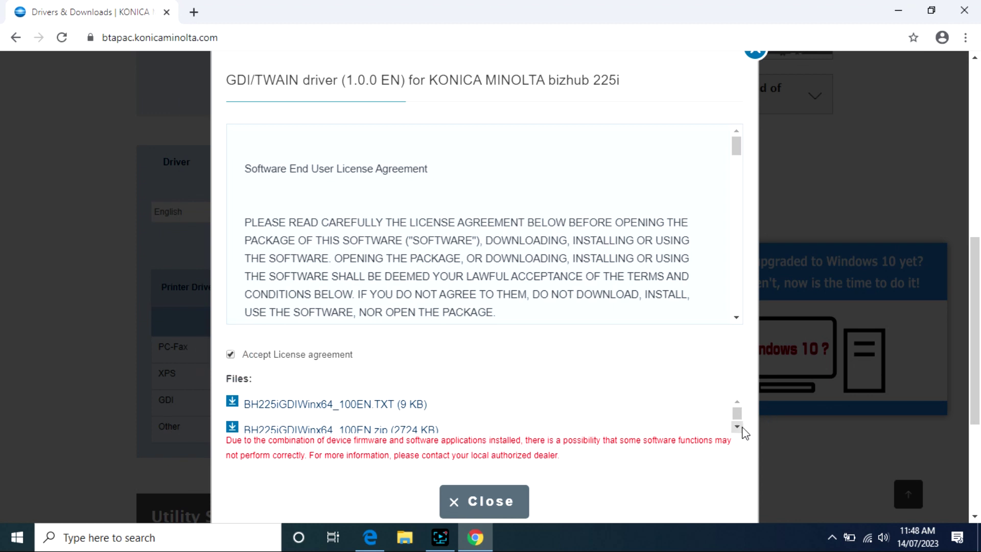
{"action": "left_click", "coordinate": [313, 417]}
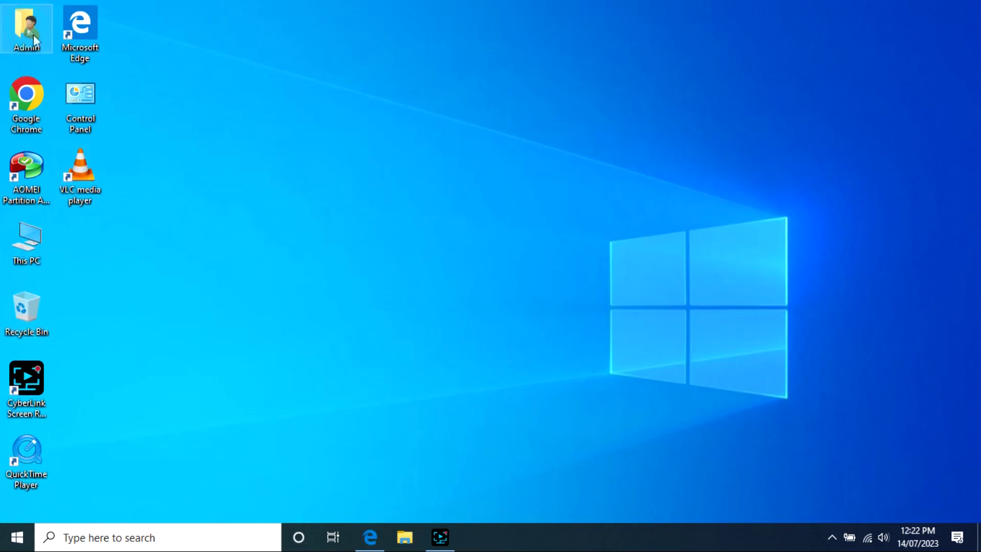
Open the Downloads folder inside the Admin folder and copy the BH225iGDIWinx64_100EN archive
{"action": "double_click", "coordinate": [26, 28]}
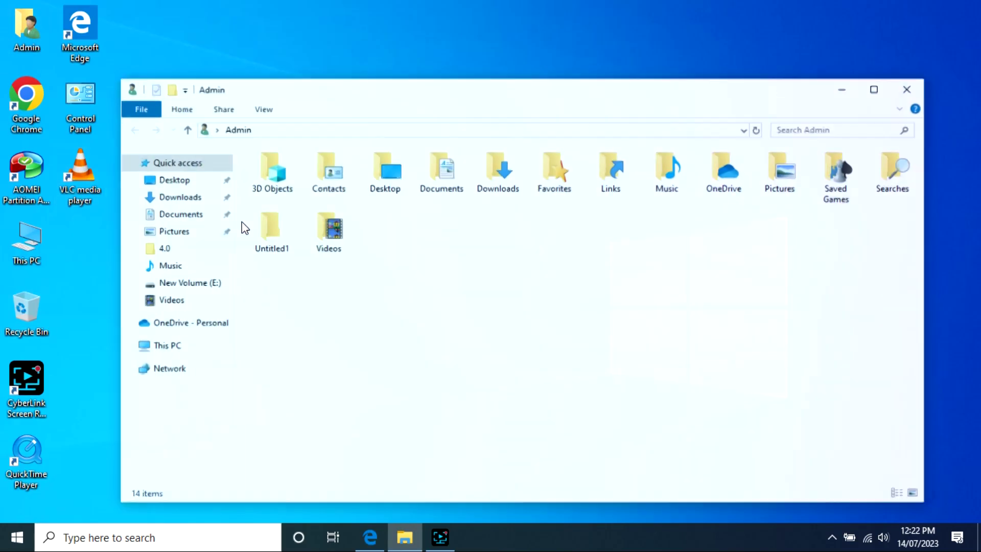
{"action": "double_click", "coordinate": [498, 173]}
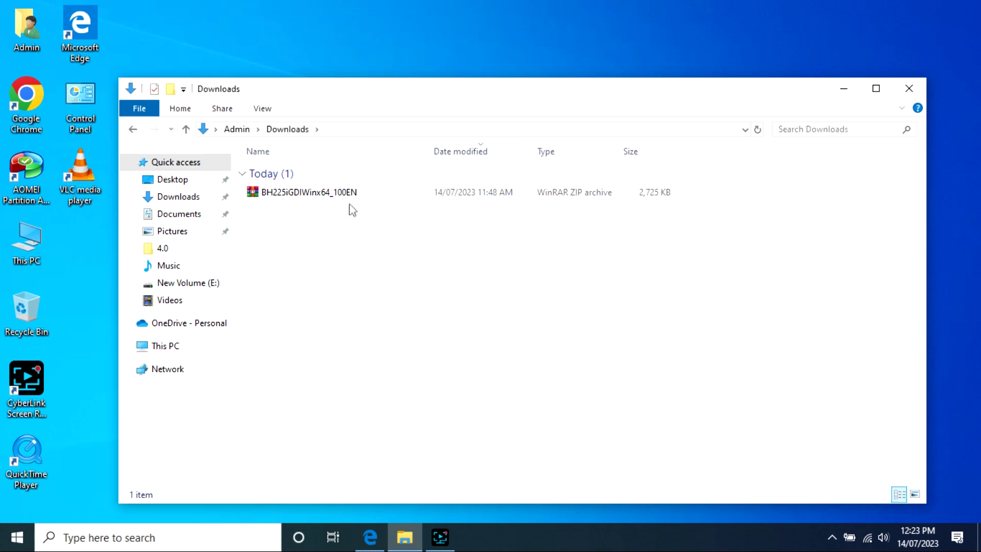
{"action": "left_click", "coordinate": [352, 198]}
{"action": "right_click", "coordinate": [352, 197]}
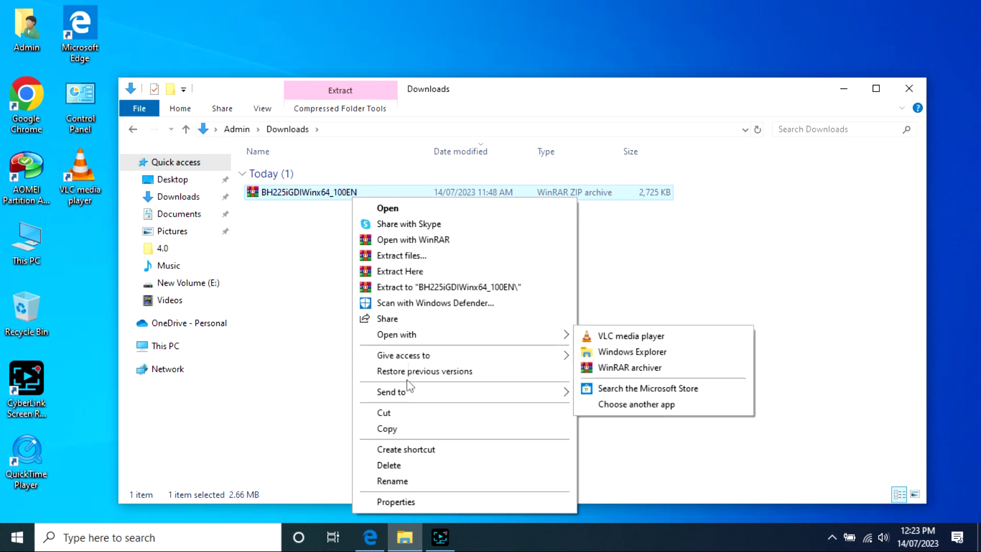
{"action": "left_click", "coordinate": [390, 428]}
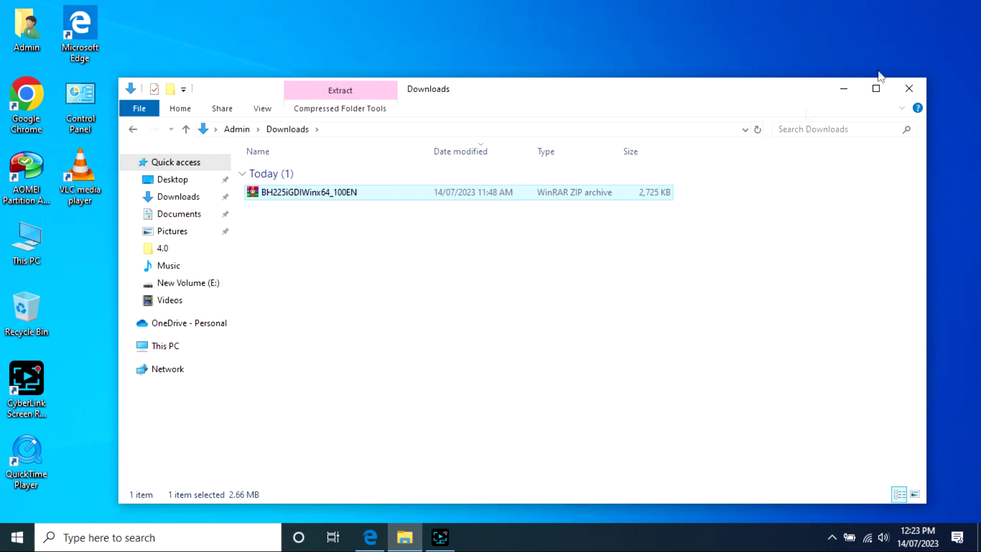
Close the Downloads window and create a folder with the default name on the desktop
{"action": "left_click", "coordinate": [911, 89]}
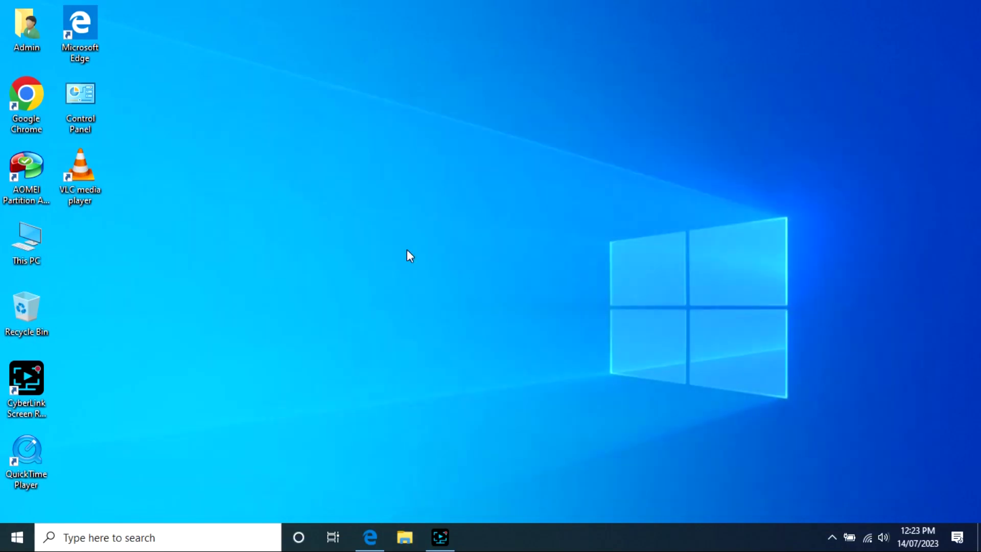
{"action": "right_click", "coordinate": [350, 183]}
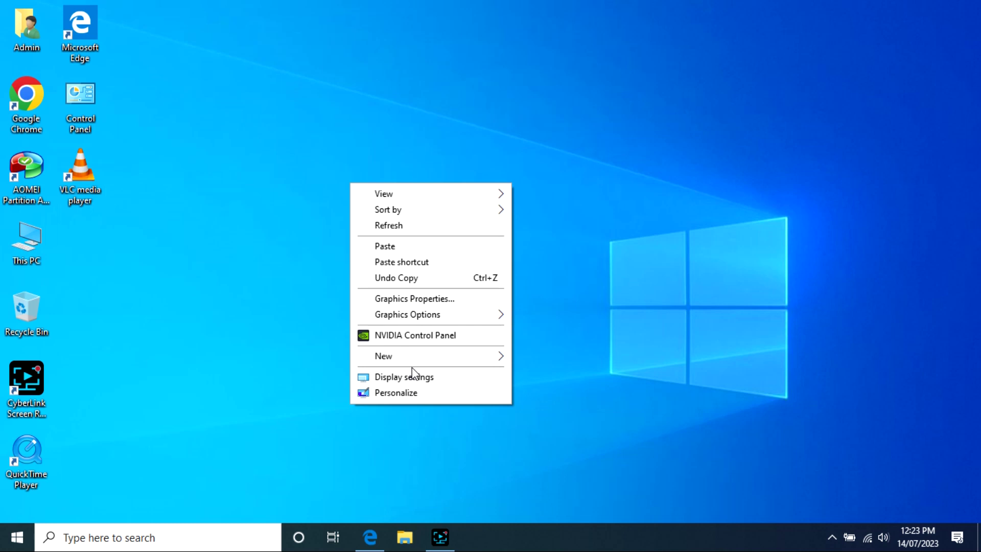
{"action": "mouse_move", "coordinate": [413, 358]}
{"action": "left_click", "coordinate": [528, 358]}
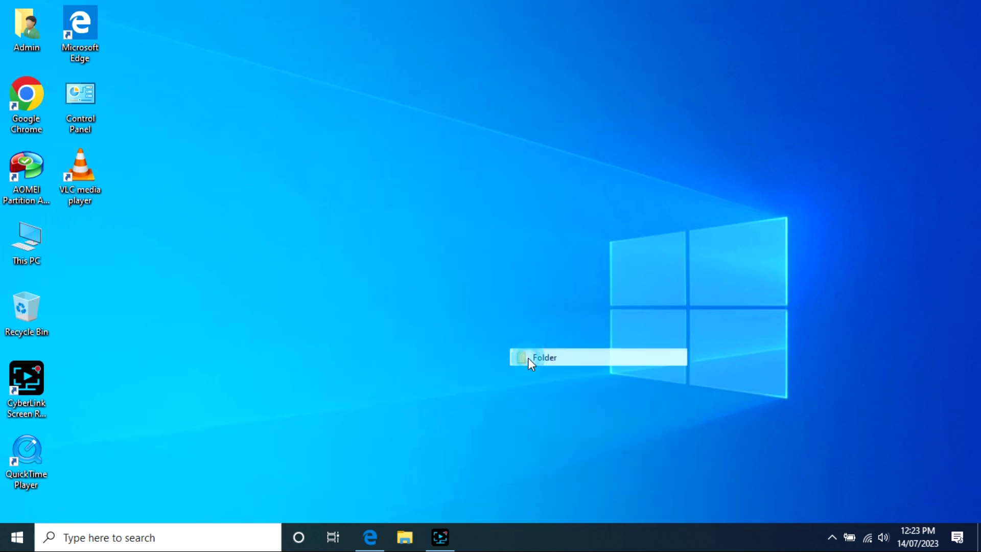
{"action": "key", "text": "Return"}
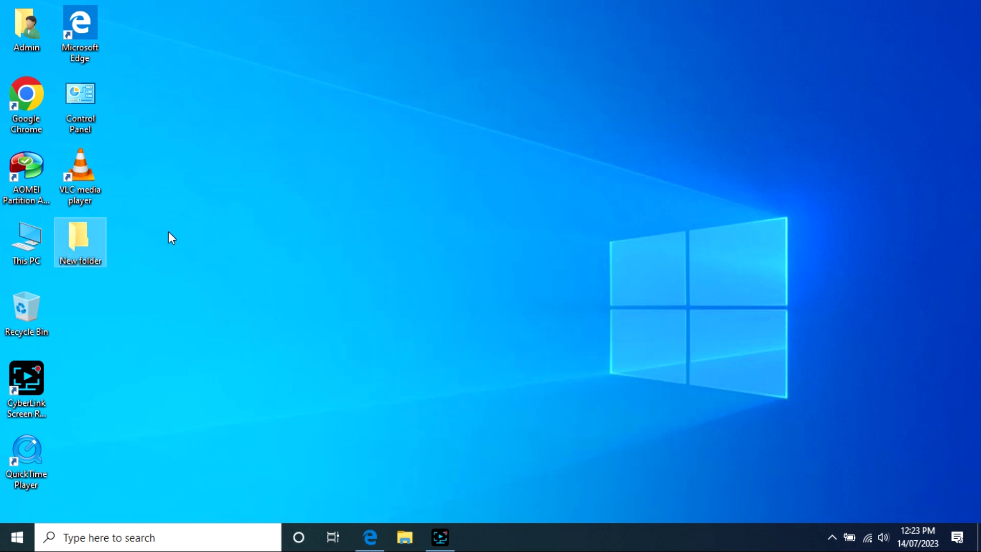
Open the new desktop folder and paste the copied BH225iGDIWinx64_100EN archive into it
{"action": "key", "text": "Return"}
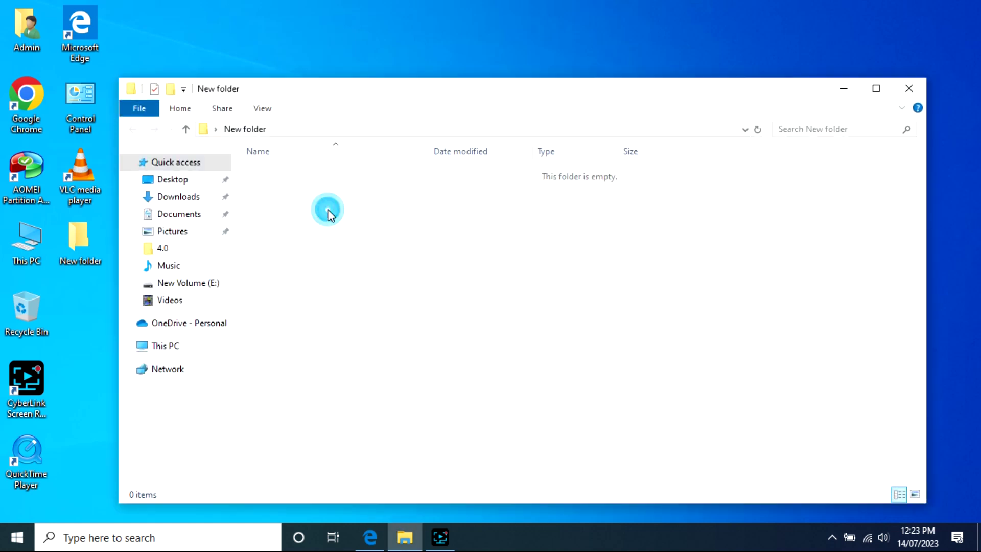
{"action": "right_click", "coordinate": [331, 215]}
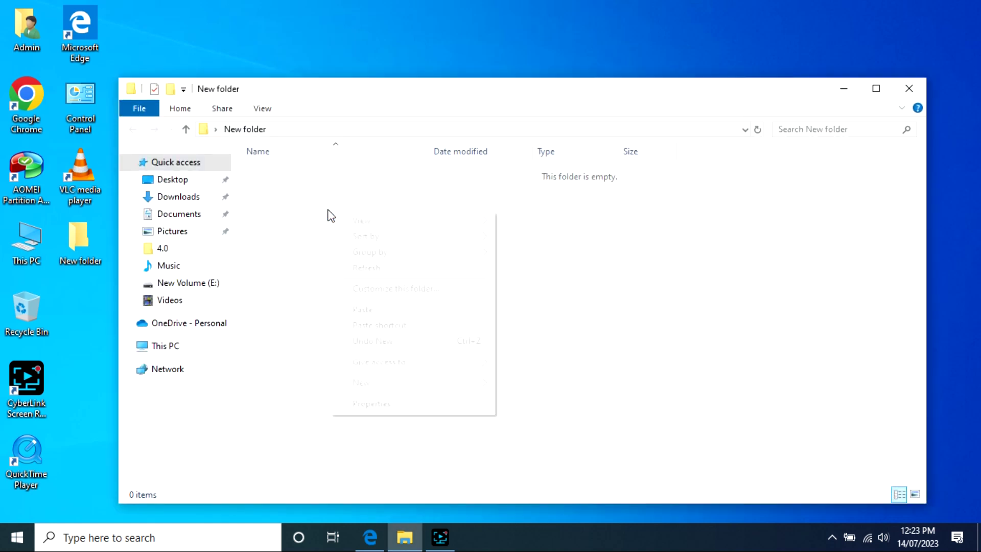
{"action": "left_click", "coordinate": [375, 312]}
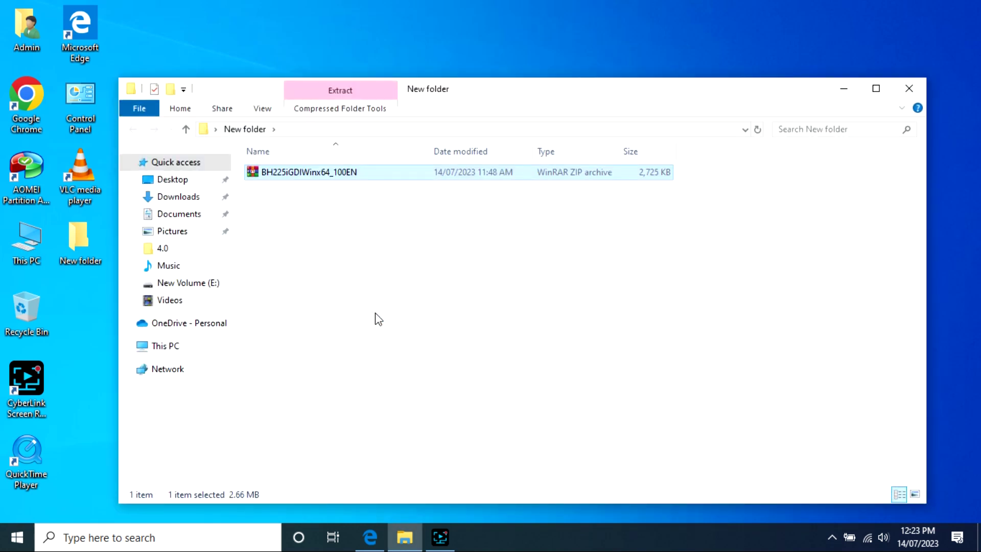
Extract the BH225iGDIWinx64_100EN archive directly into the new folder, then close the folder window
{"action": "right_click", "coordinate": [307, 173]}
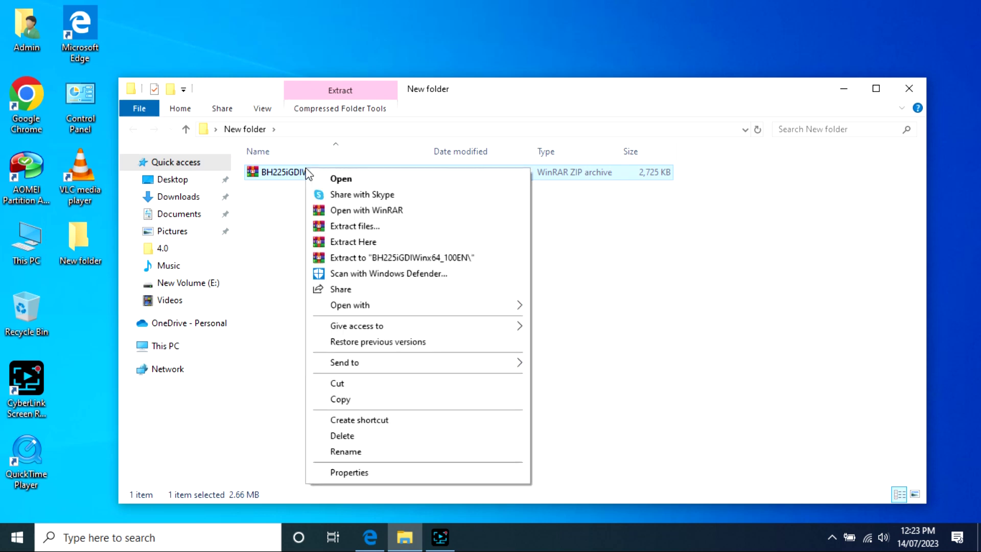
{"action": "left_click", "coordinate": [353, 242]}
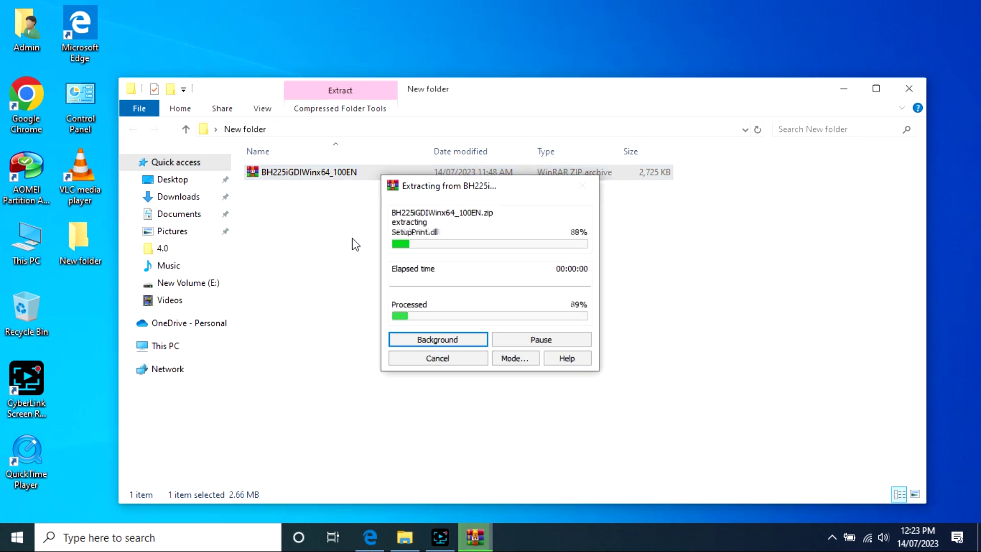
{"action": "left_click", "coordinate": [554, 327]}
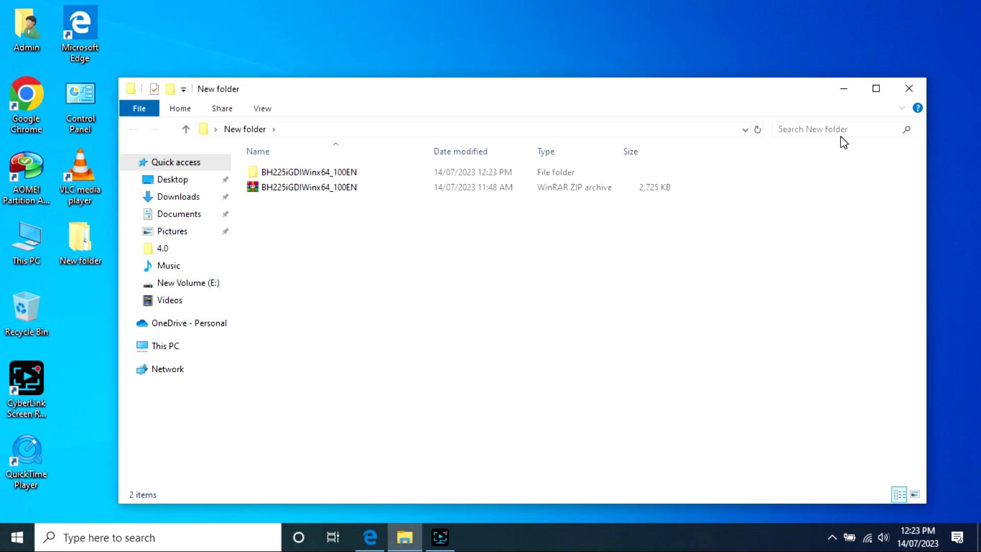
{"action": "left_click", "coordinate": [909, 88]}
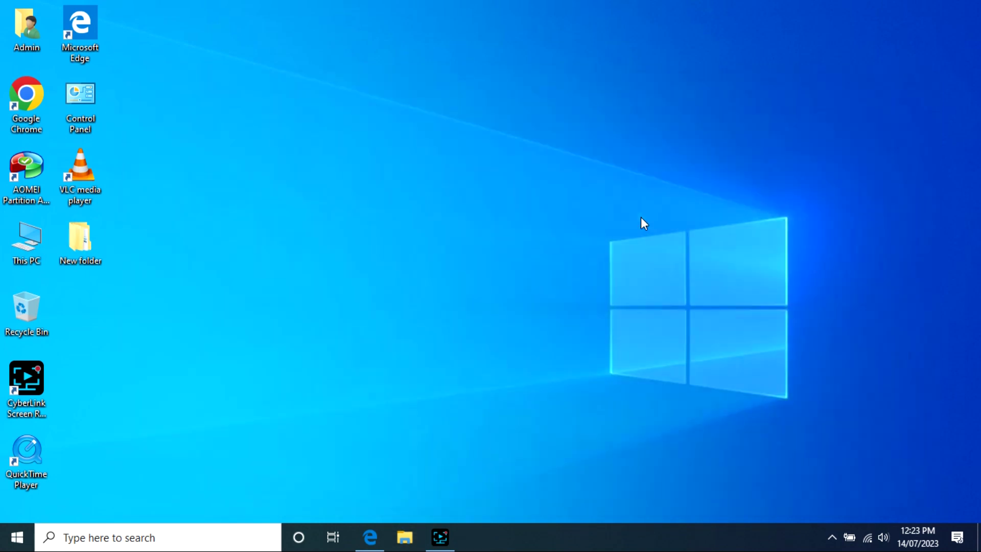
Open the Internet Protocol Version 4 (TCP/IPv4) properties of the Ethernet 2 adapter from the network settings
{"action": "right_click", "coordinate": [867, 538]}
{"action": "left_click", "coordinate": [875, 512]}
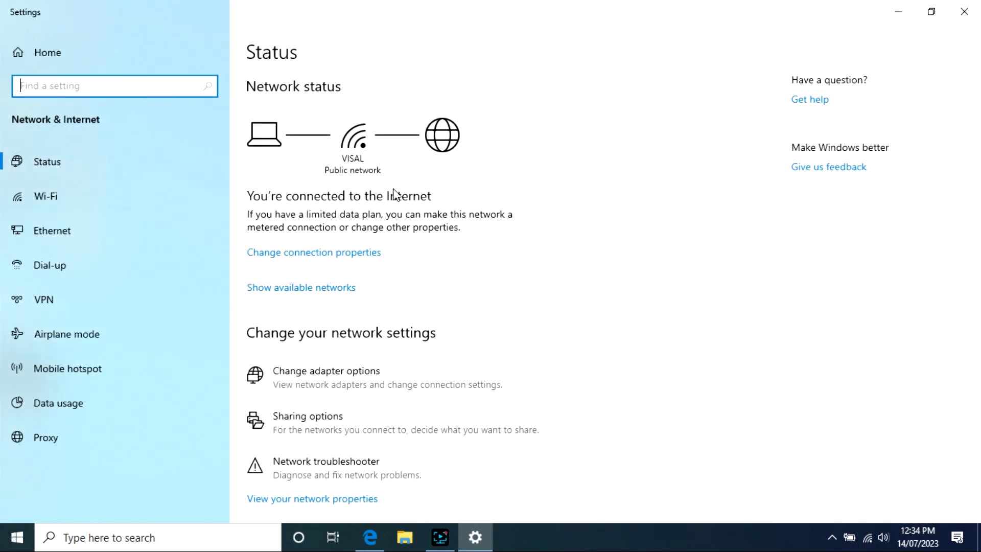
{"action": "left_click", "coordinate": [346, 381]}
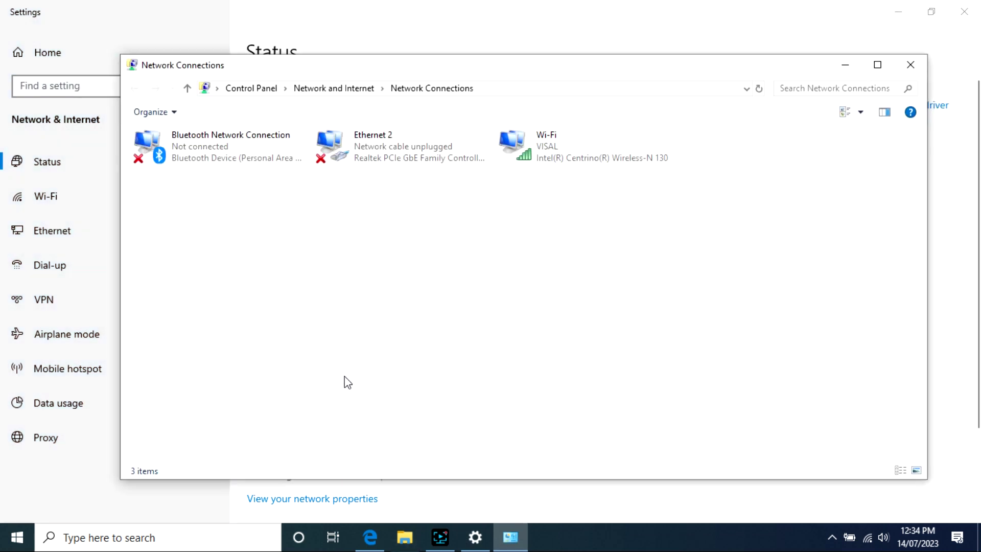
{"action": "left_click", "coordinate": [368, 157]}
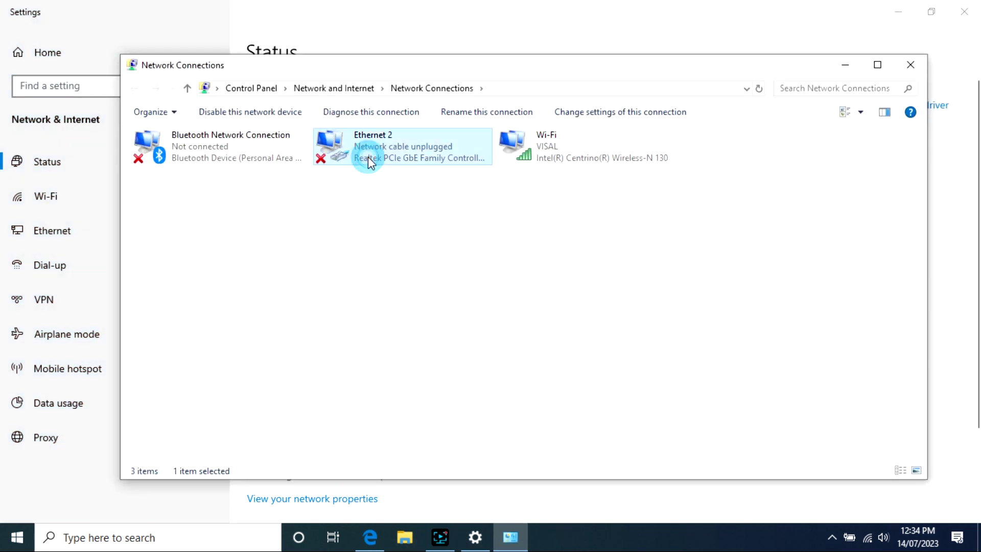
{"action": "right_click", "coordinate": [368, 157]}
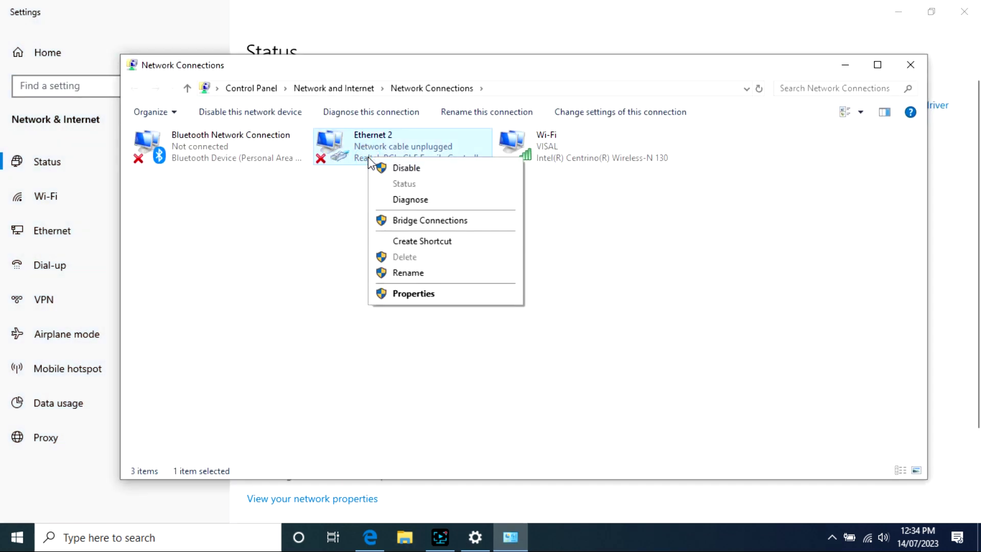
{"action": "left_click", "coordinate": [414, 294]}
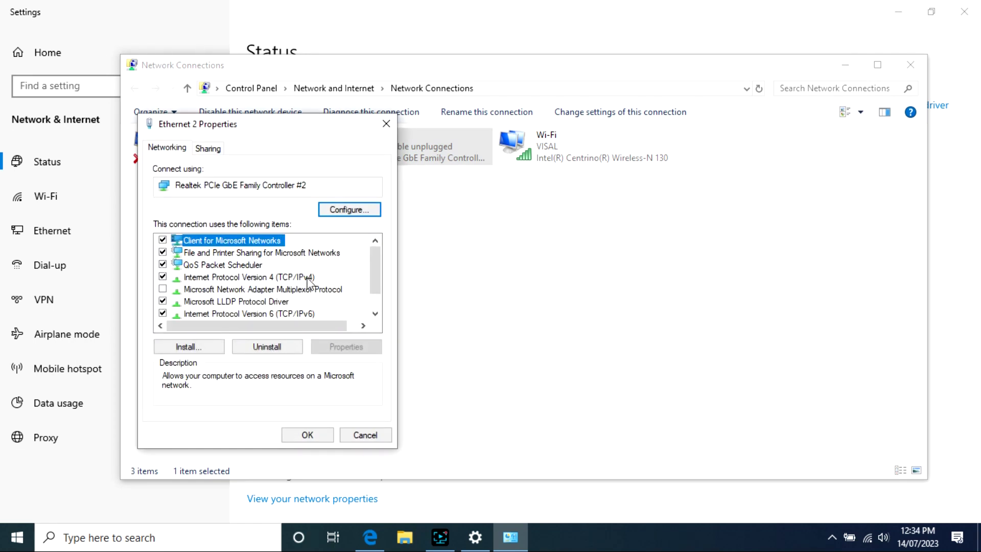
{"action": "left_click", "coordinate": [307, 277]}
{"action": "left_click", "coordinate": [327, 347]}
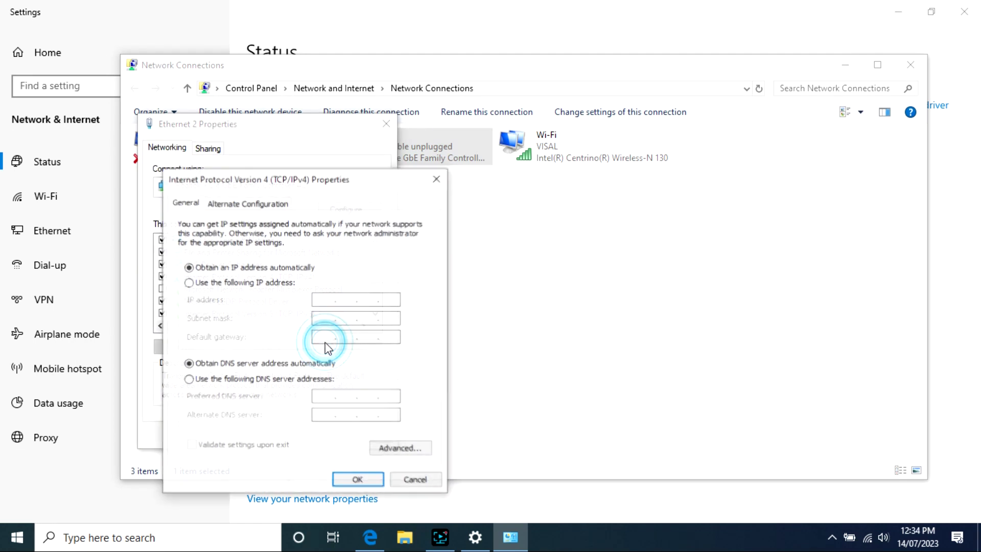
Assign the static IP address 192.168.1.5 with subnet mask 255.255.255.0 and default gateway 192.168.1.1
{"action": "left_click", "coordinate": [271, 284]}
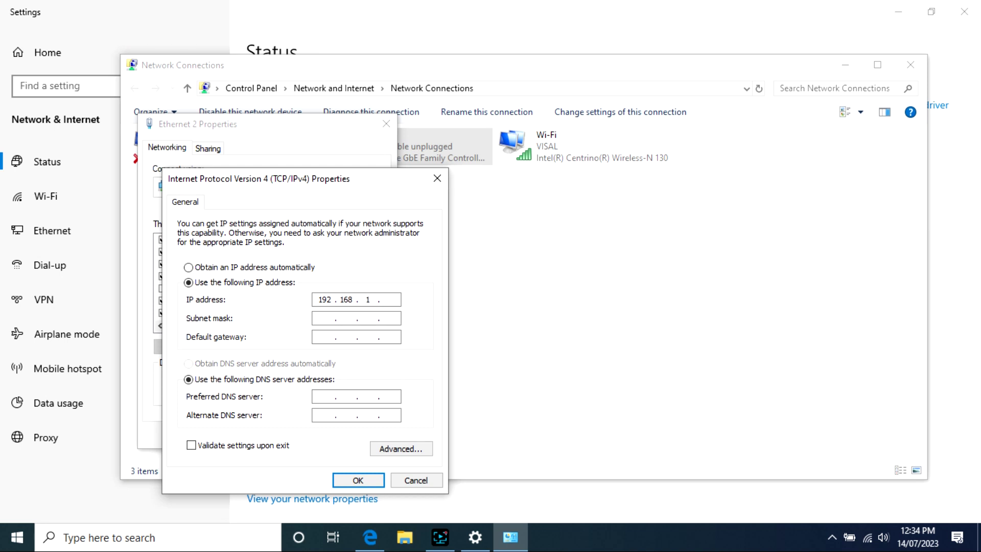
{"action": "left_click", "coordinate": [323, 320]}
{"action": "left_click", "coordinate": [324, 334]}
{"action": "type", "text": "192 . 168 . 1 . 1"}
Set the preferred DNS server to 192.168.1.1, apply the adapter properties and close the network windows
{"action": "left_click", "coordinate": [322, 397]}
{"action": "type", "text": "92 . "}
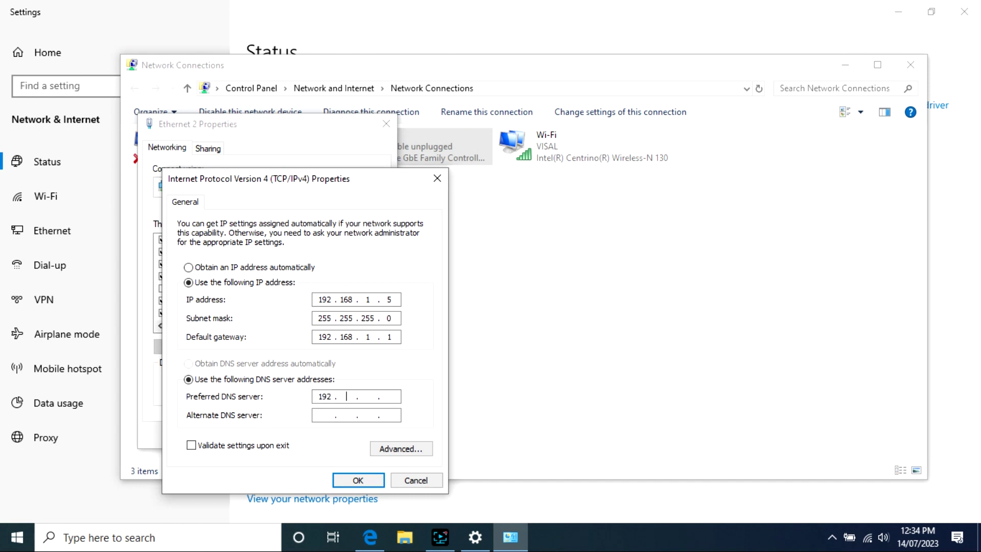
{"action": "type", "text": "168 . 1 . 1"}
{"action": "left_click", "coordinate": [348, 481]}
{"action": "left_click", "coordinate": [323, 440]}
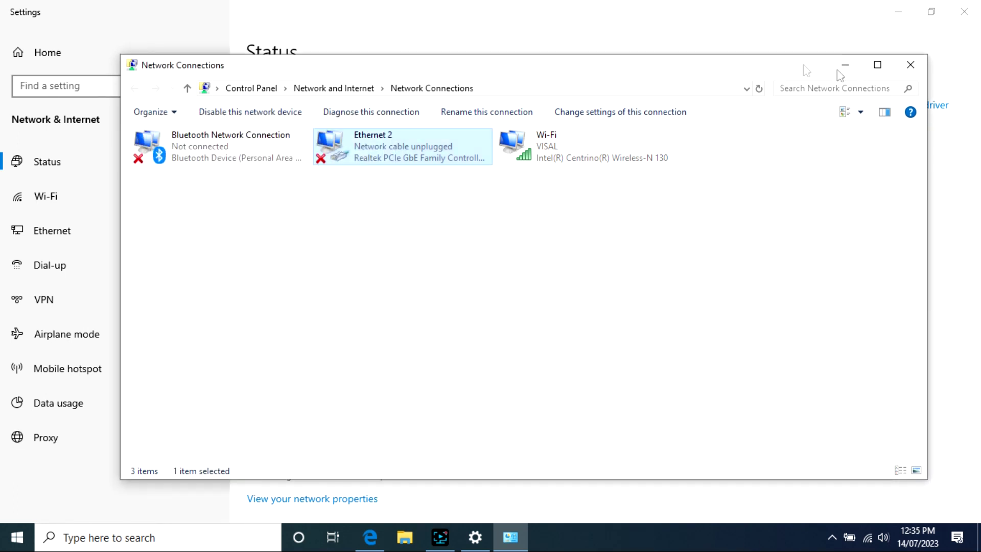
{"action": "left_click", "coordinate": [906, 56]}
{"action": "left_click", "coordinate": [965, 10]}
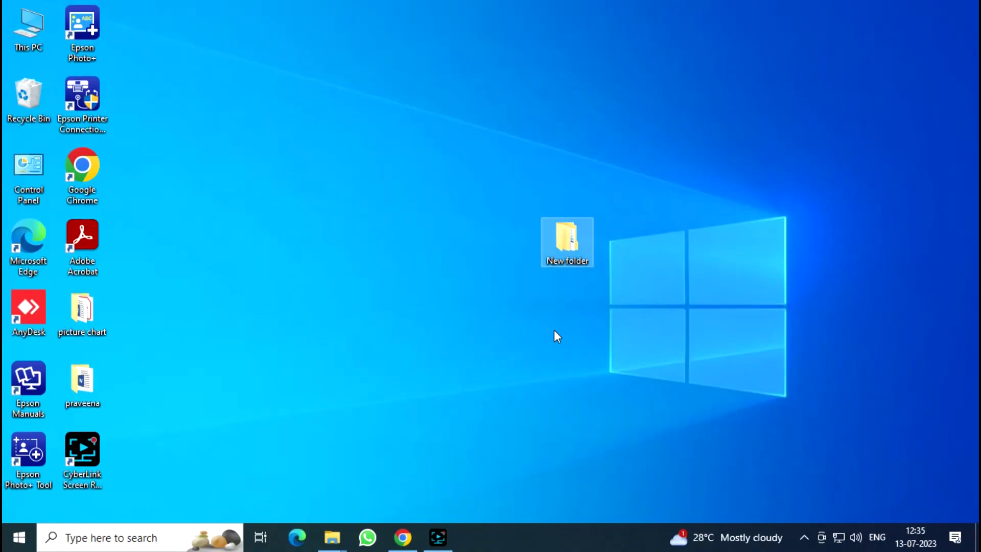
Open the extracted BH225iGDIWinx64_100EN folder inside the desktop's New folder and run the Install application
{"action": "double_click", "coordinate": [559, 244]}
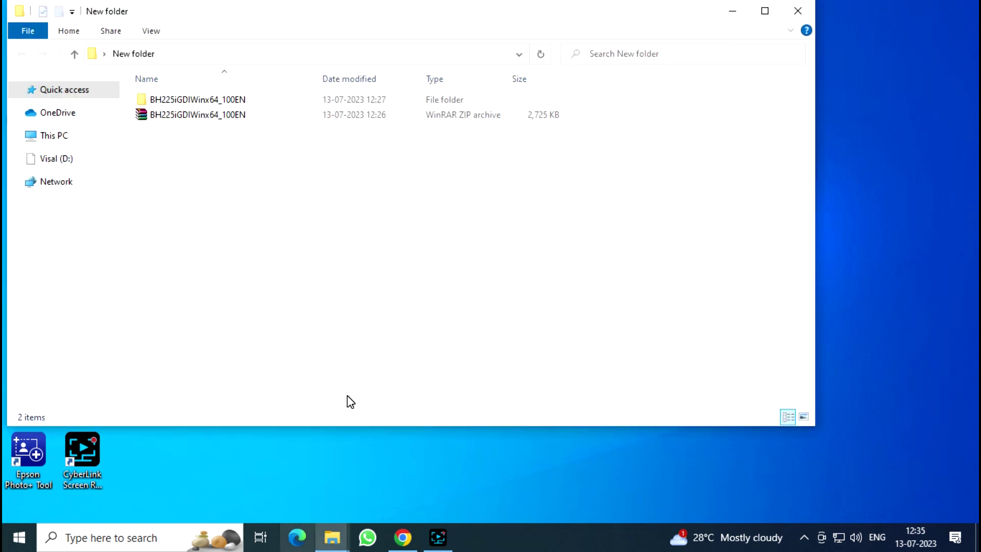
{"action": "left_click", "coordinate": [223, 99]}
{"action": "double_click", "coordinate": [223, 99]}
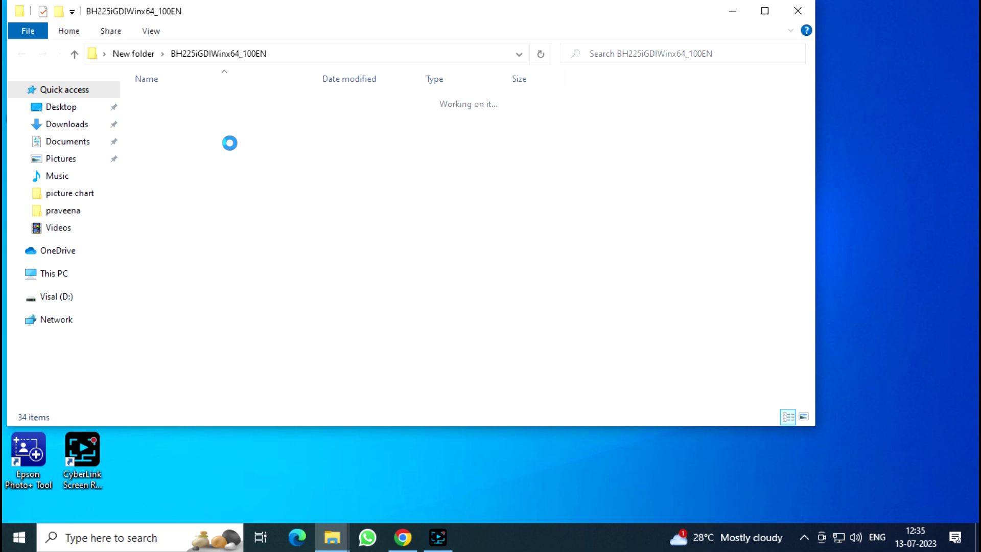
{"action": "scroll", "coordinate": [197, 346], "scroll_direction": "down", "scroll_amount": 3}
{"action": "scroll", "coordinate": [197, 346], "scroll_direction": "down", "scroll_amount": 3}
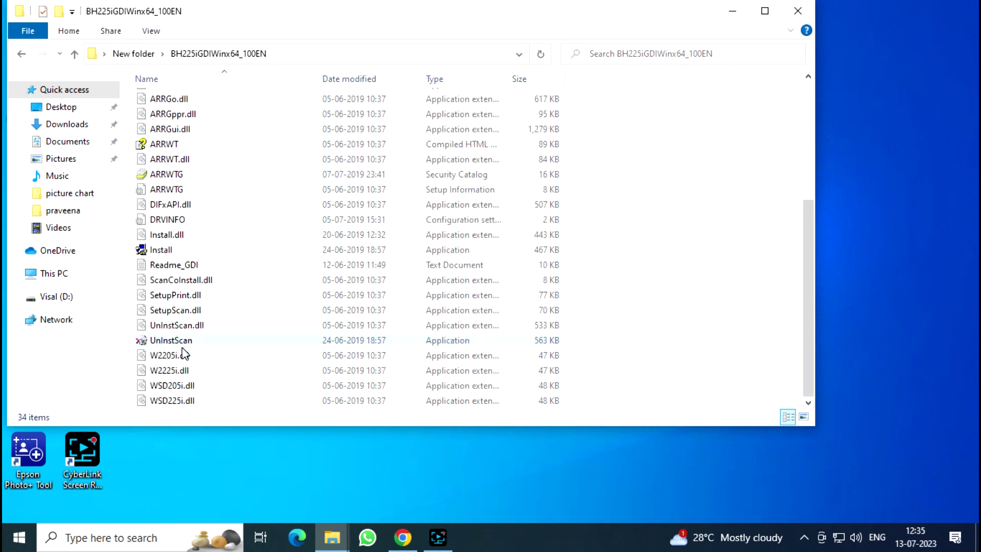
{"action": "double_click", "coordinate": [161, 251]}
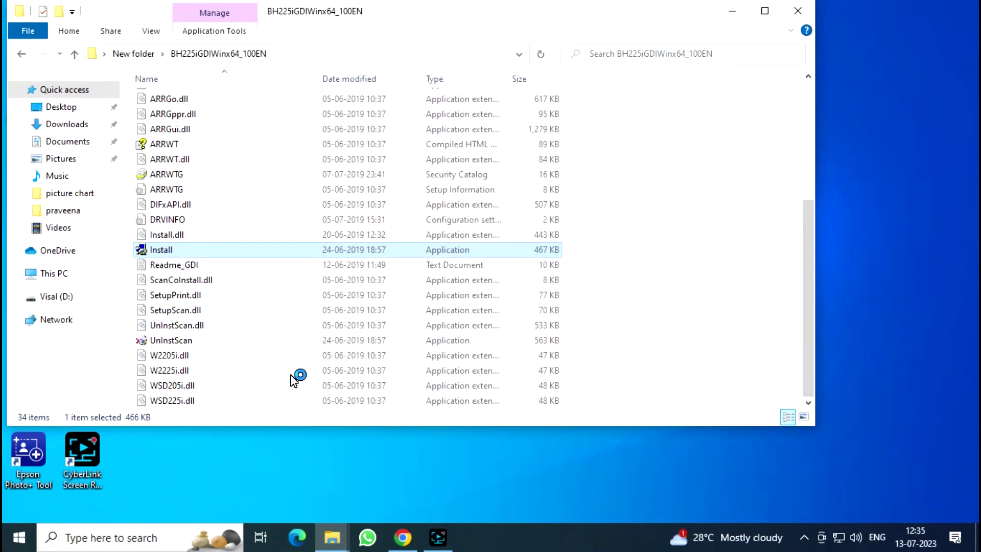
Proceed through the driver setup's opening page and accept the terms of the license agreement
{"action": "left_click", "coordinate": [551, 378]}
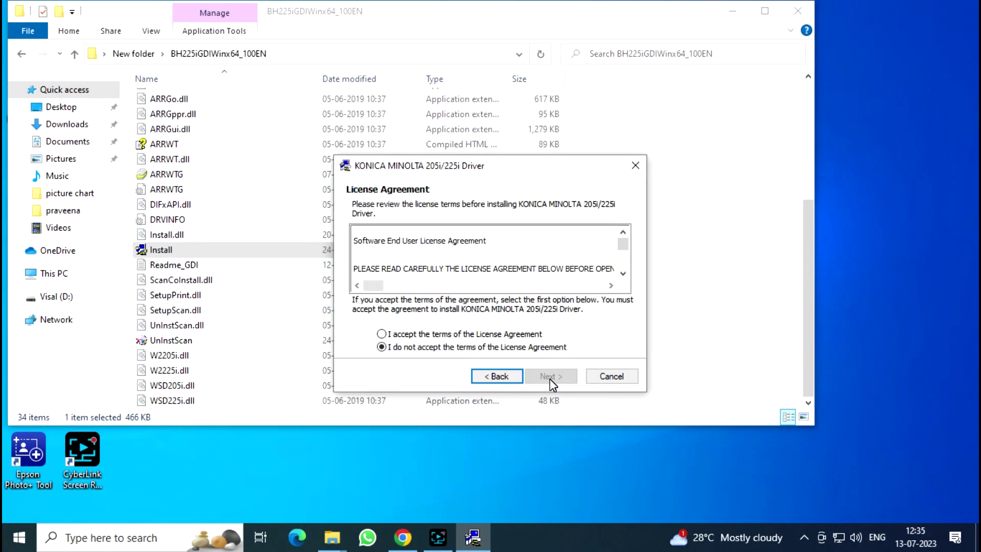
{"action": "left_click", "coordinate": [503, 336]}
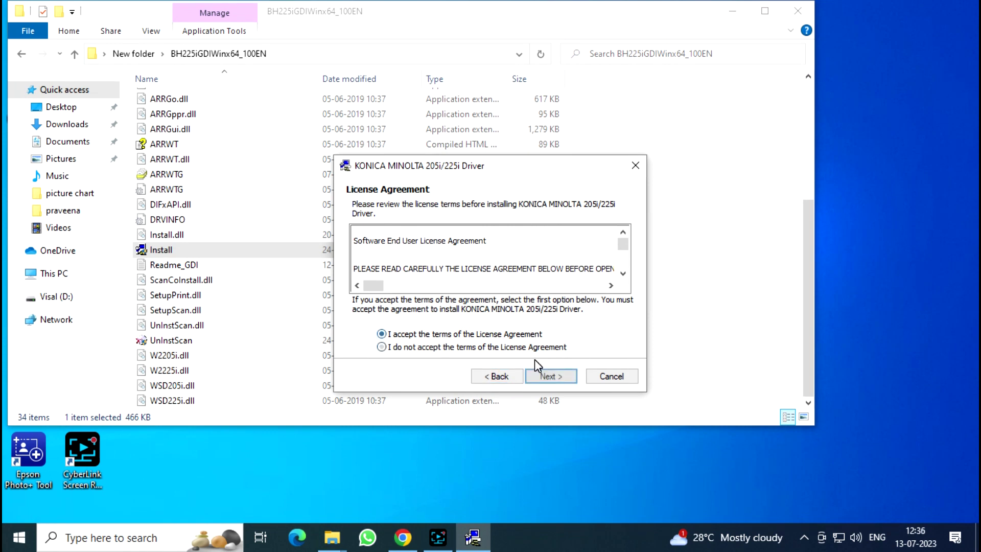
{"action": "left_click", "coordinate": [550, 377]}
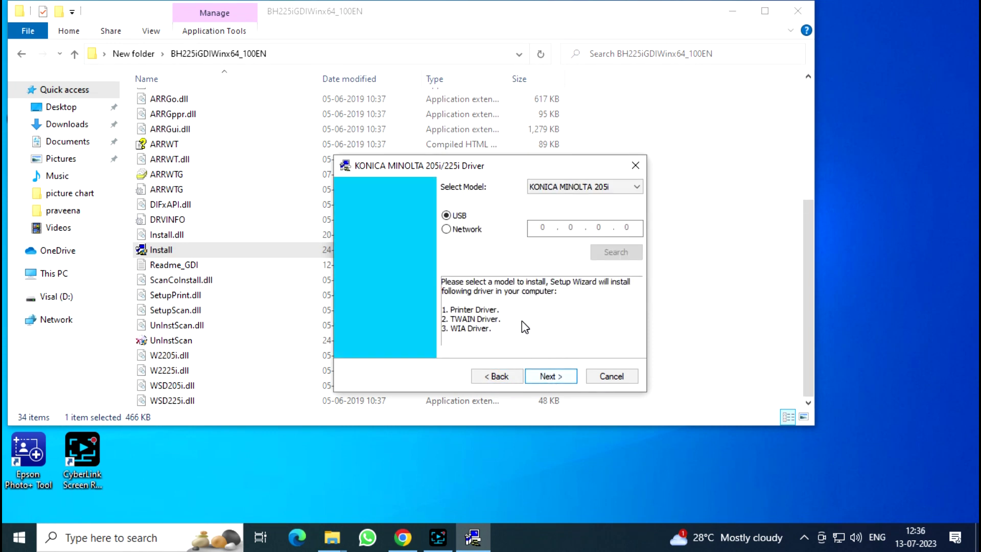
Try to search for the KONICA MINOLTA 205i over Network, allowing the installer firewall access on private networks
{"action": "left_click", "coordinate": [451, 231]}
{"action": "left_click", "coordinate": [613, 253]}
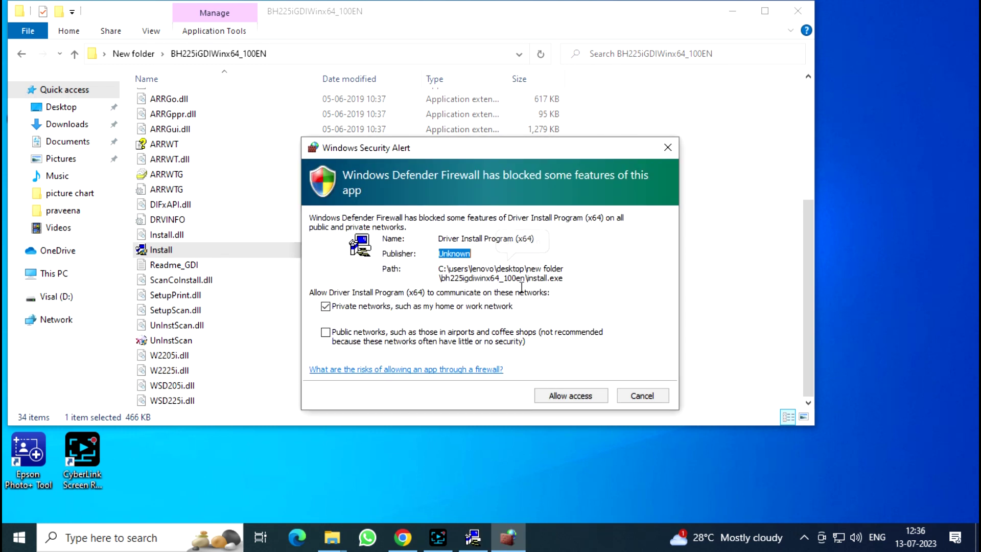
{"action": "left_click", "coordinate": [575, 398]}
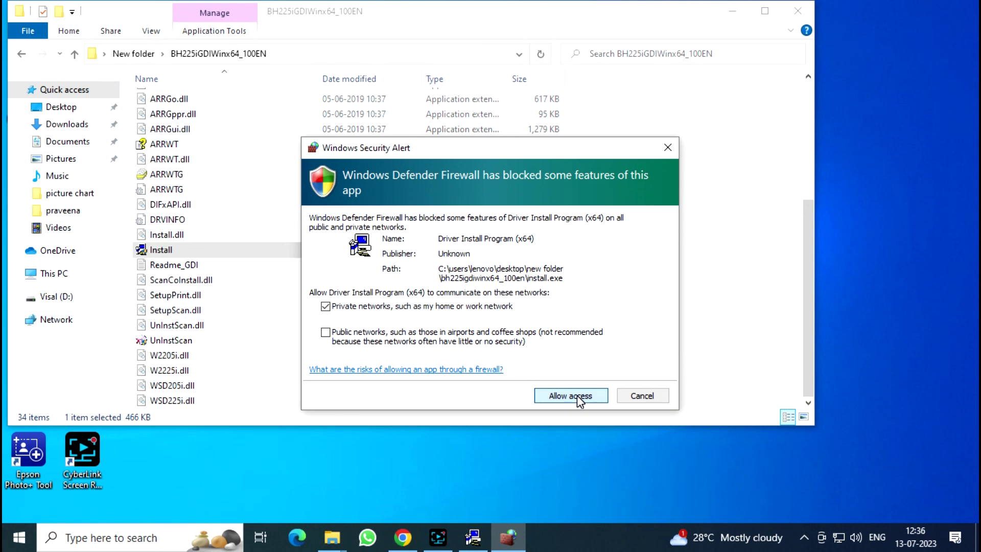
{"action": "left_click", "coordinate": [577, 396]}
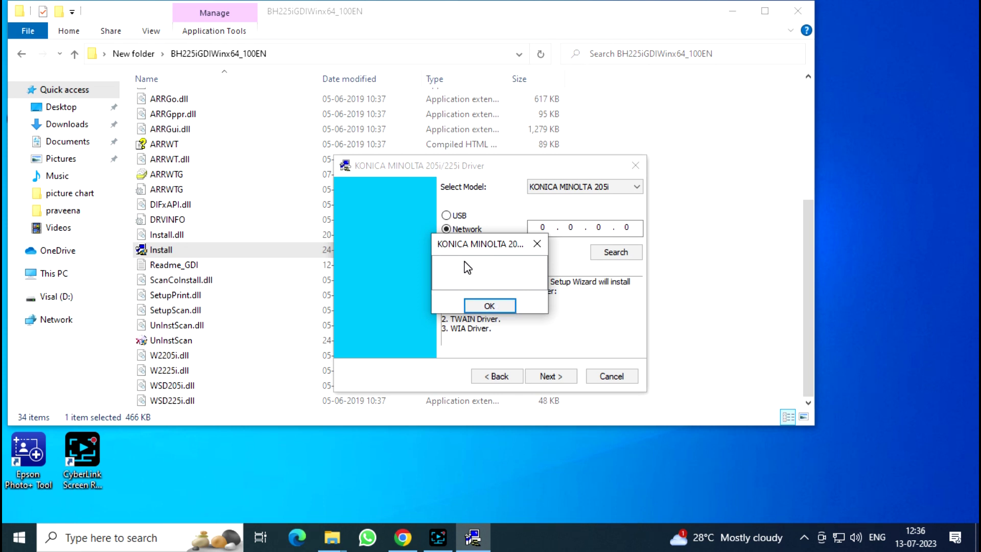
Dismiss the printer search message and quit the KONICA MINOLTA 205i/225i driver setup
{"action": "left_click", "coordinate": [485, 306]}
{"action": "left_click", "coordinate": [635, 165]}
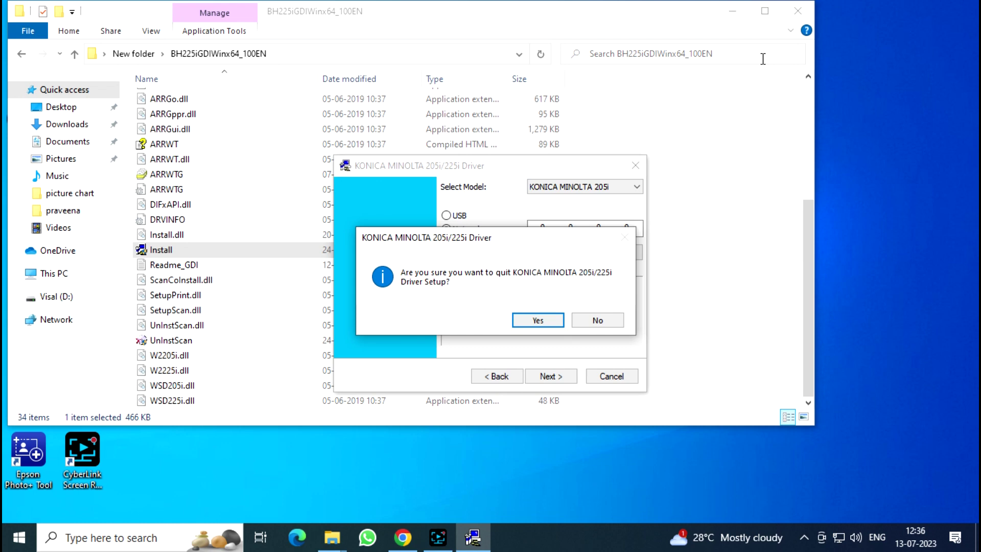
{"action": "key", "text": "Return"}
Return to the desktop and open the Windows Defender Firewall settings in Control Panel
{"action": "key", "text": "super+d"}
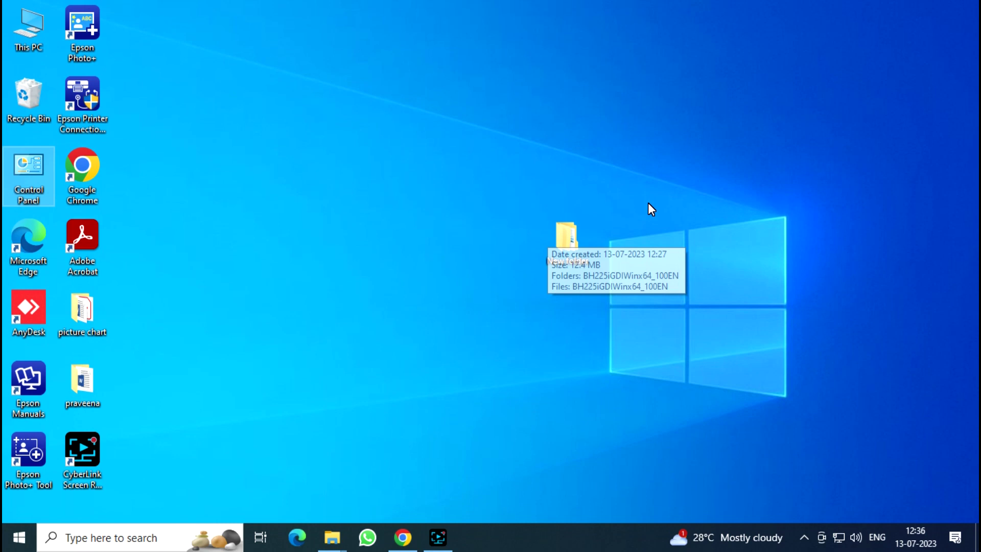
{"action": "key", "text": "Return"}
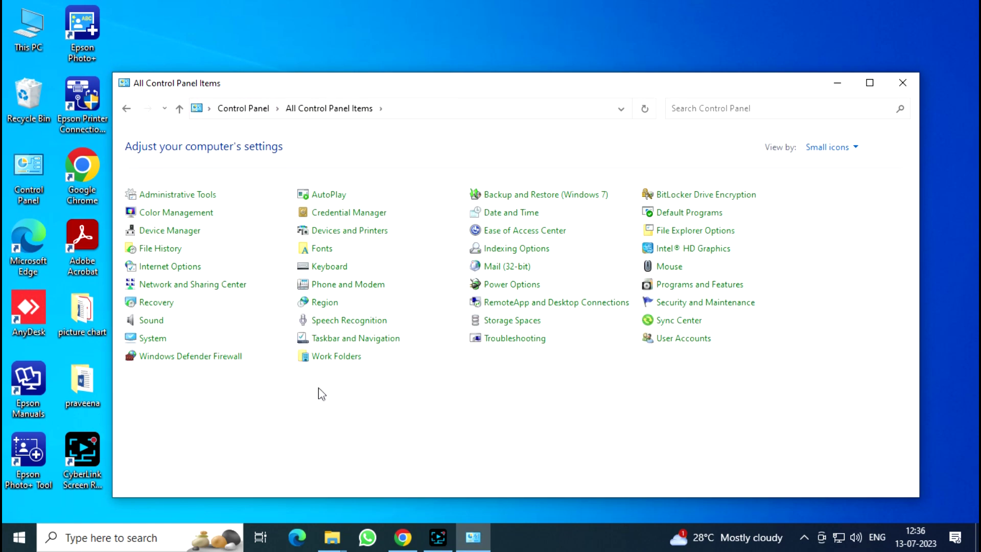
{"action": "left_click", "coordinate": [195, 357]}
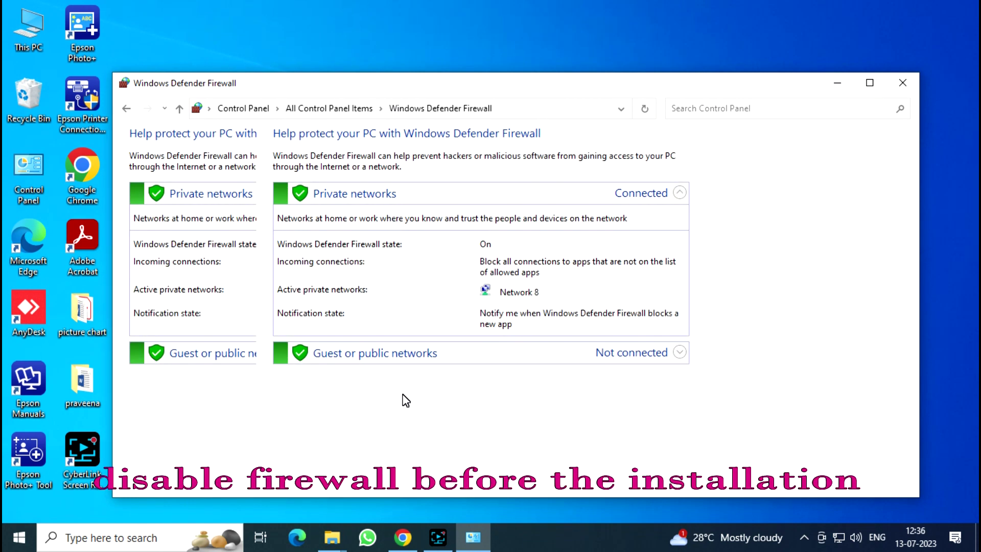
Turn off Windows Defender Firewall for both private and public networks, apply the change and close Control Panel
{"action": "left_click", "coordinate": [195, 221]}
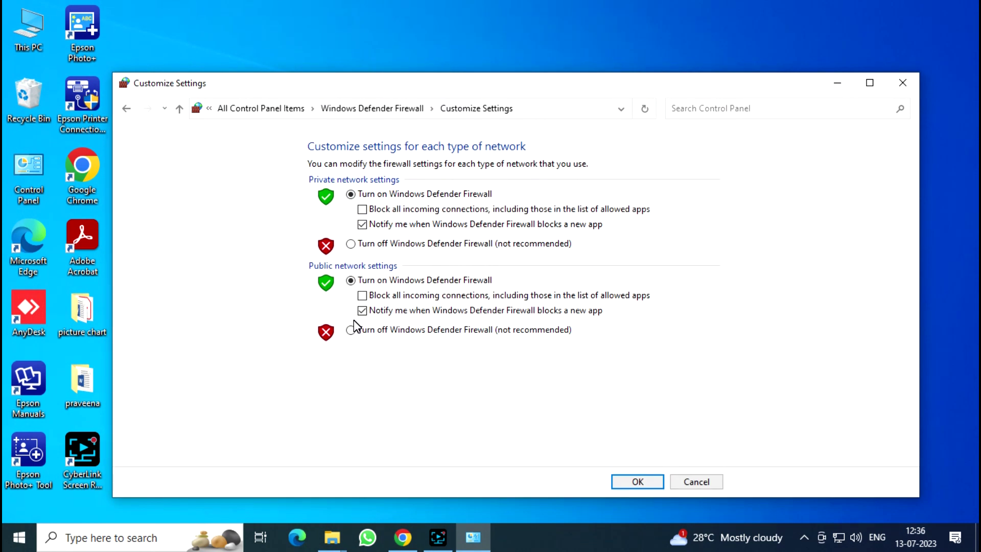
{"action": "left_click", "coordinate": [351, 330]}
{"action": "left_click", "coordinate": [350, 243]}
{"action": "left_click", "coordinate": [638, 482]}
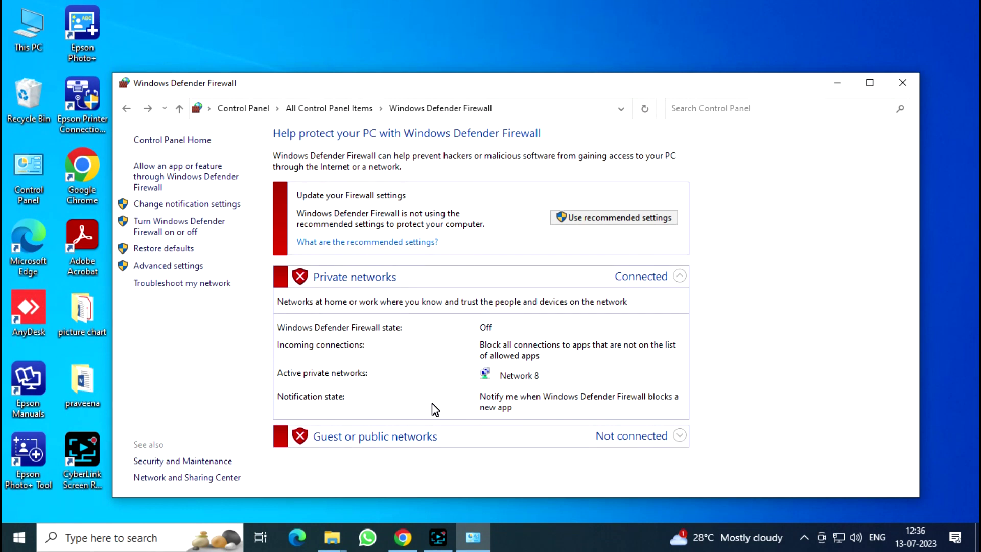
{"action": "key", "text": "alt+Up"}
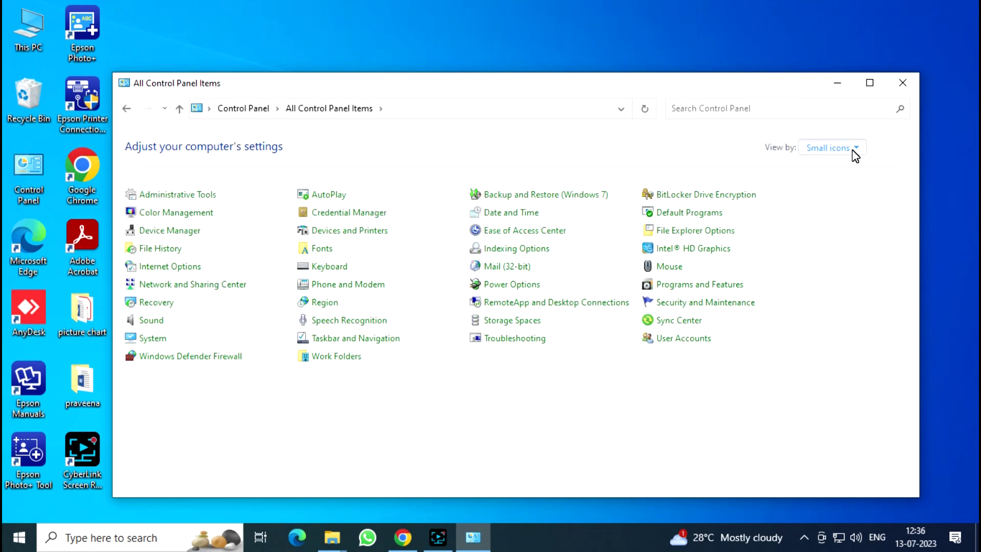
{"action": "key", "text": "alt+F4"}
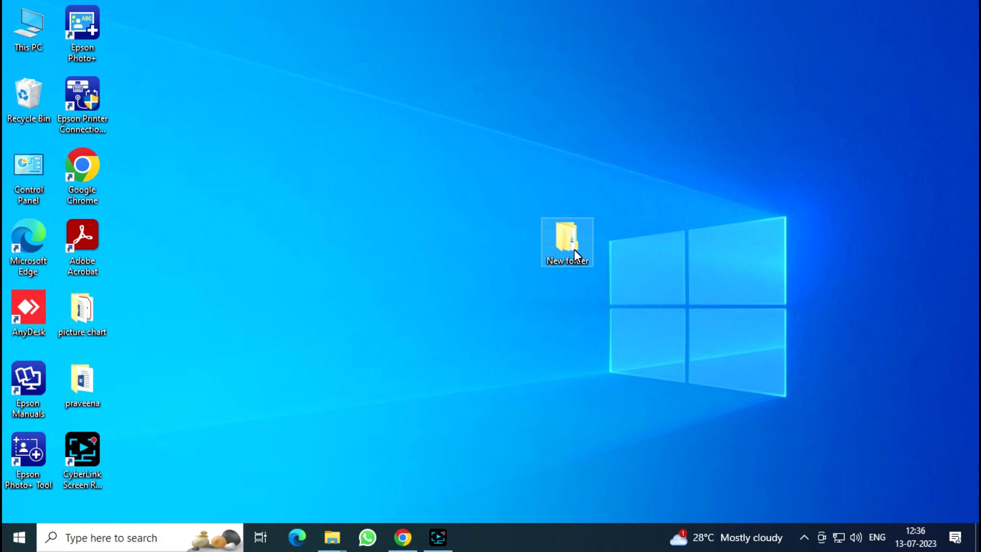
Run Install from New folder's BH225iGDIWinx64_100EN folder again and proceed through the welcome and license pages to model selection
{"action": "double_click", "coordinate": [574, 250]}
{"action": "key", "text": "Return"}
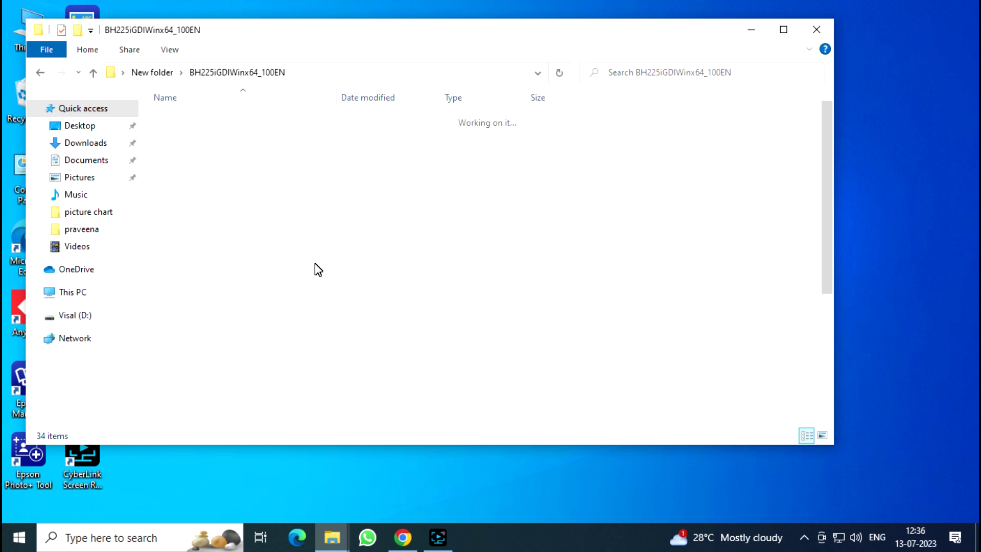
{"action": "double_click", "coordinate": [185, 270]}
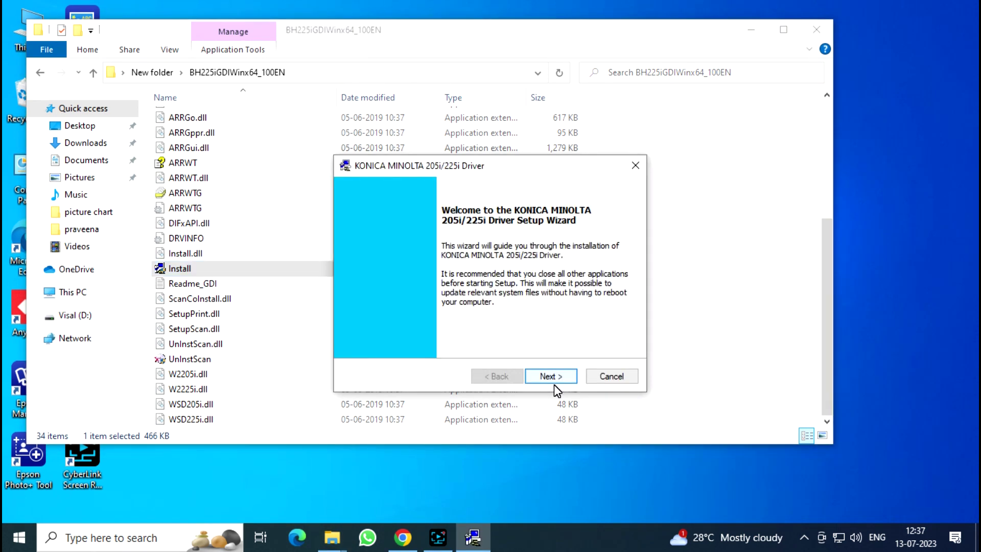
{"action": "left_click", "coordinate": [554, 378]}
{"action": "left_click", "coordinate": [554, 377]}
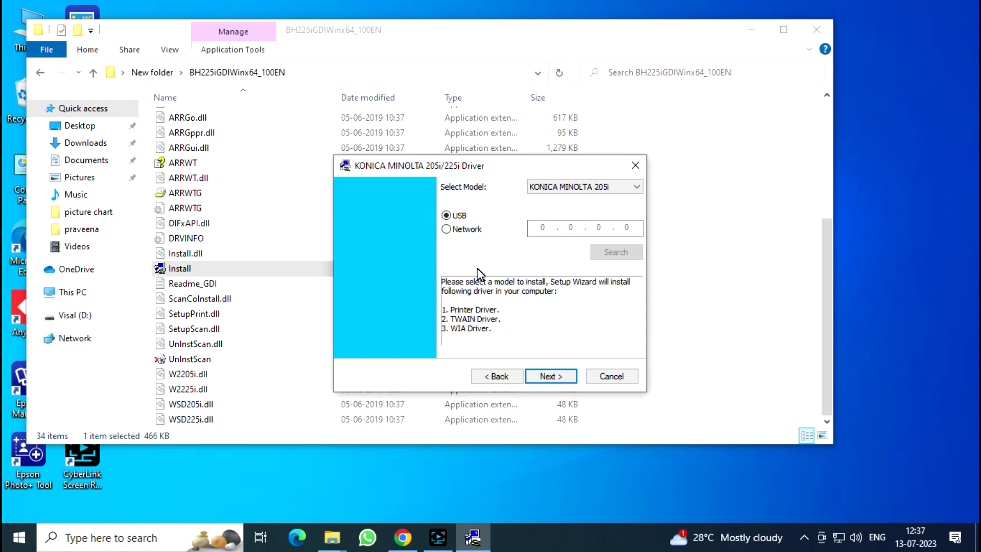
Search for the KONICA MINOLTA 205i over Network, accept the printer at 192.168.1.10 and start the driver installation
{"action": "left_click", "coordinate": [447, 229]}
{"action": "left_click", "coordinate": [612, 250]}
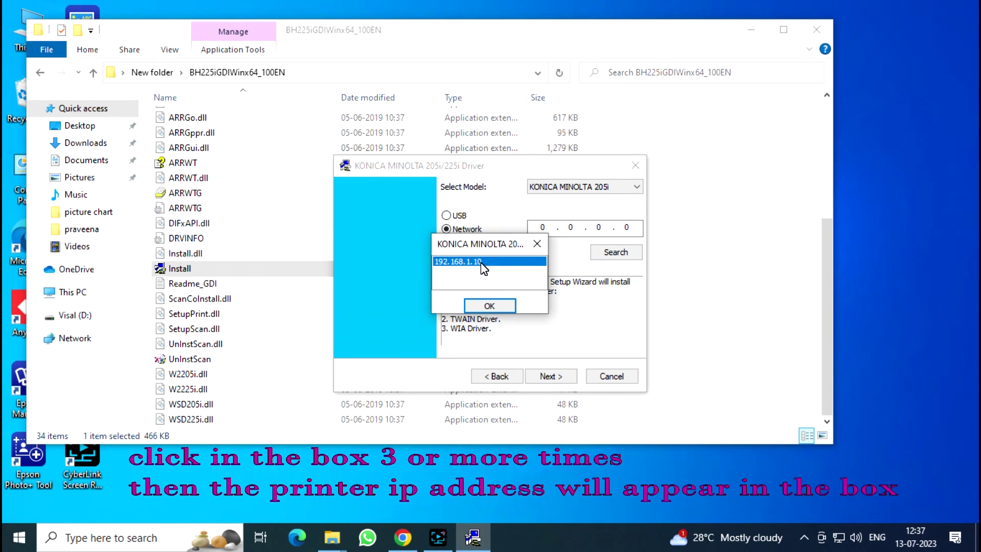
{"action": "left_click", "coordinate": [489, 306]}
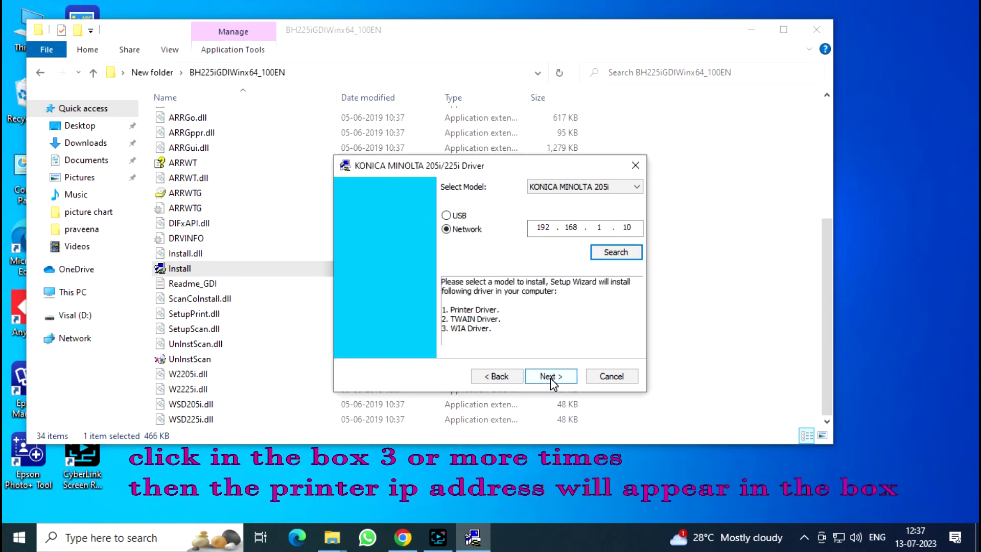
{"action": "left_click", "coordinate": [550, 378]}
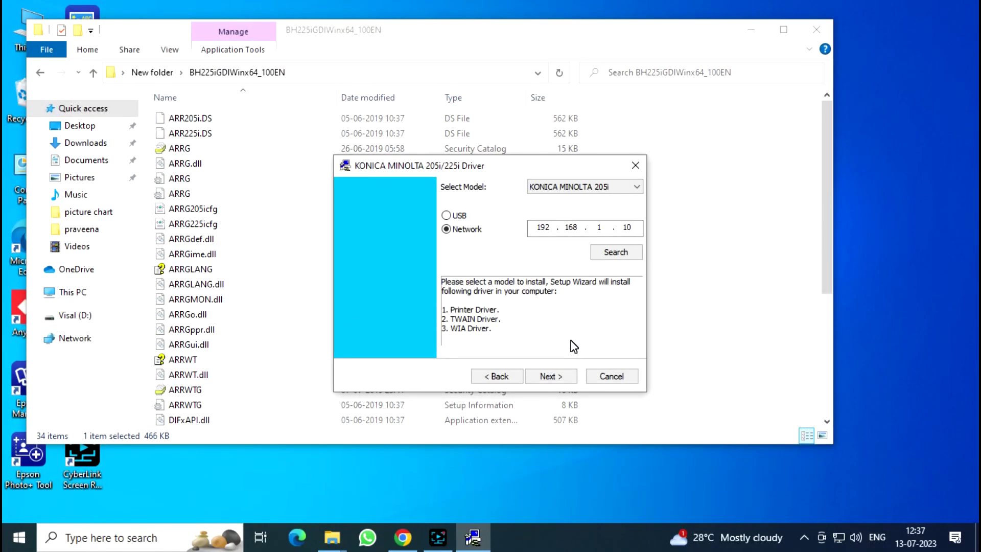
Close the driver folder and open Devices and Printers in Control Panel to check for the KONICA MINOLTA 205i
{"action": "left_click", "coordinate": [820, 30]}
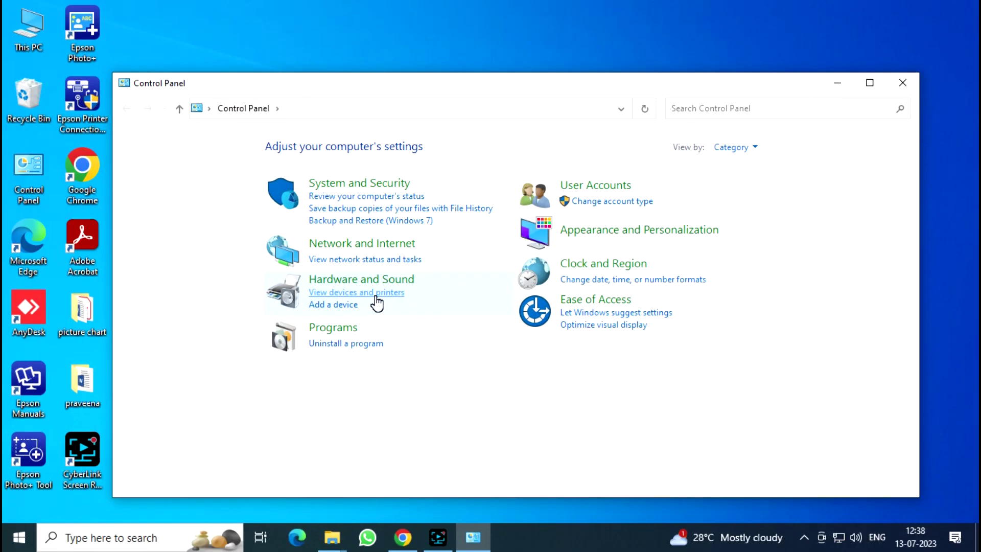
{"action": "left_click", "coordinate": [376, 295]}
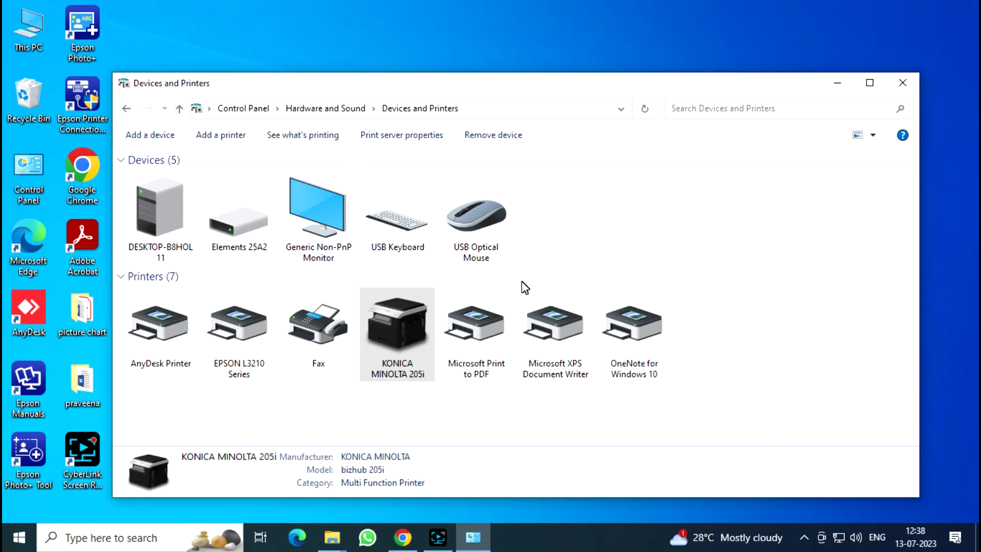